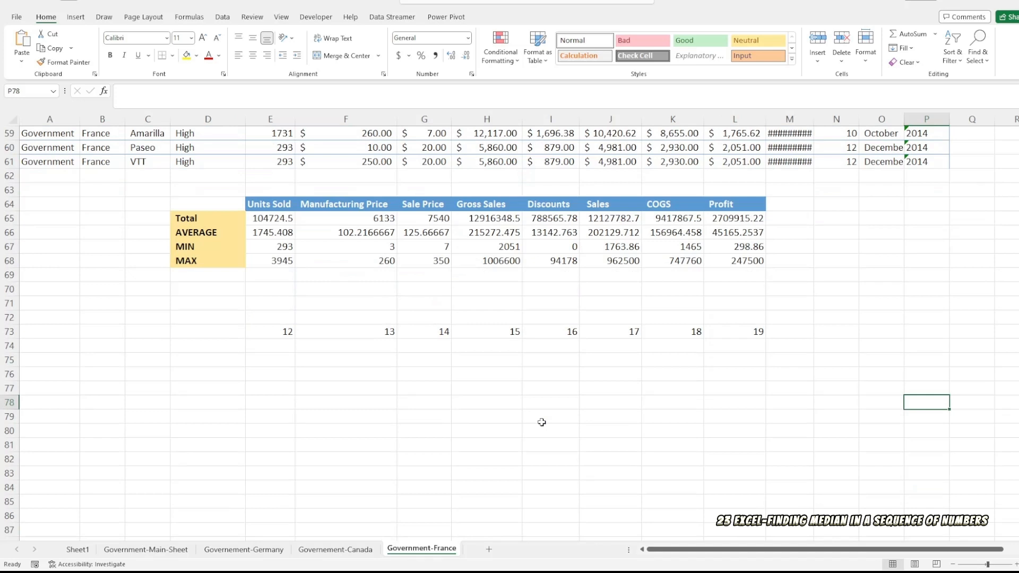
Examine the sequence of numbers in cells E73 to L73 below the summary table
scroll(541, 422, down, 1)
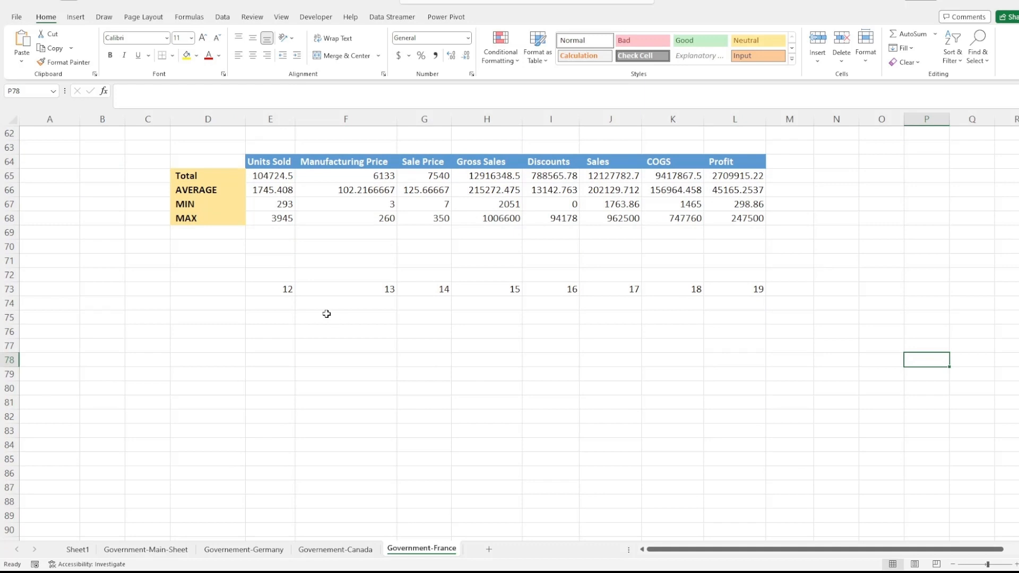
drag(270, 288, 730, 292)
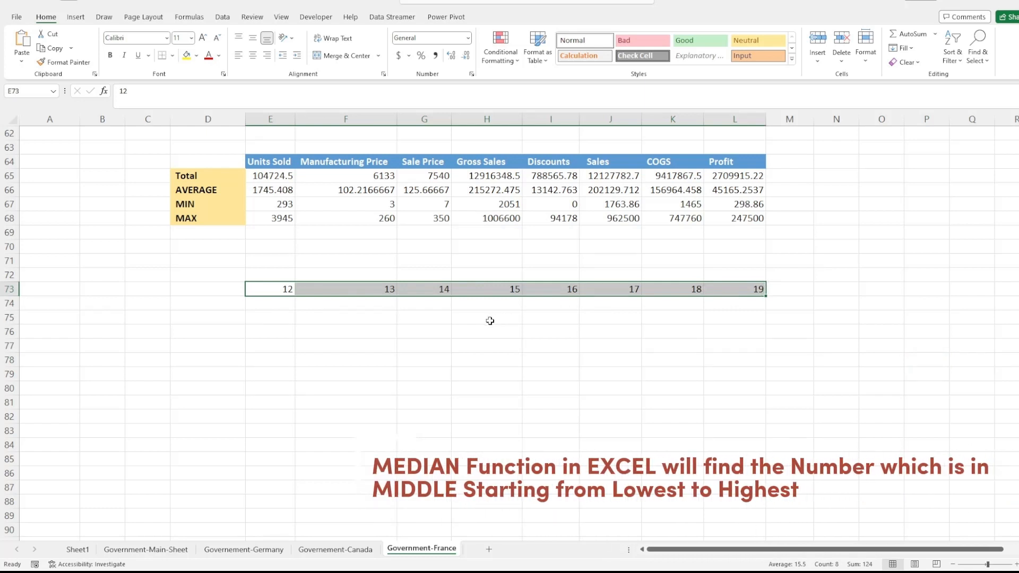
click(473, 321)
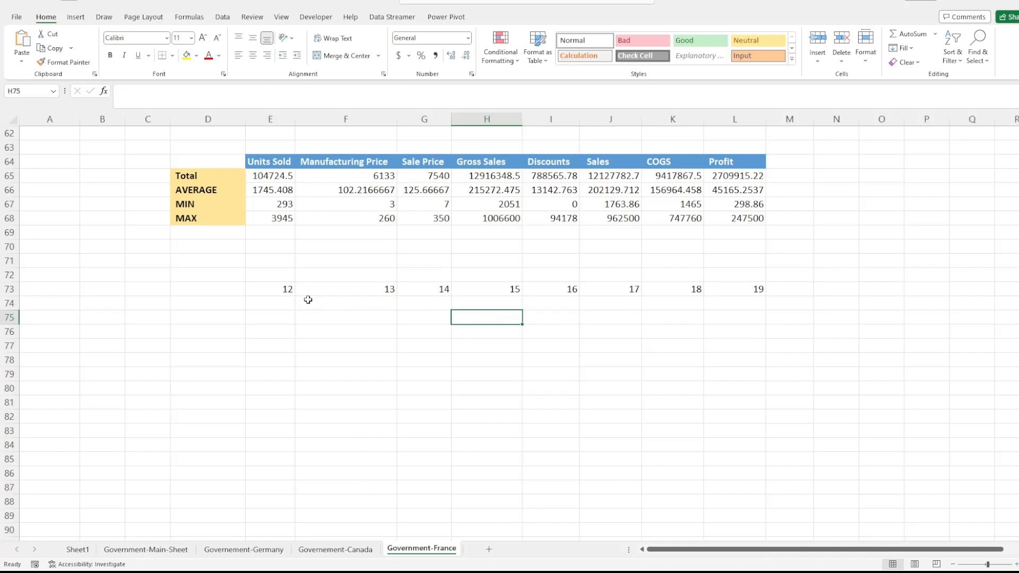
drag(279, 290, 731, 294)
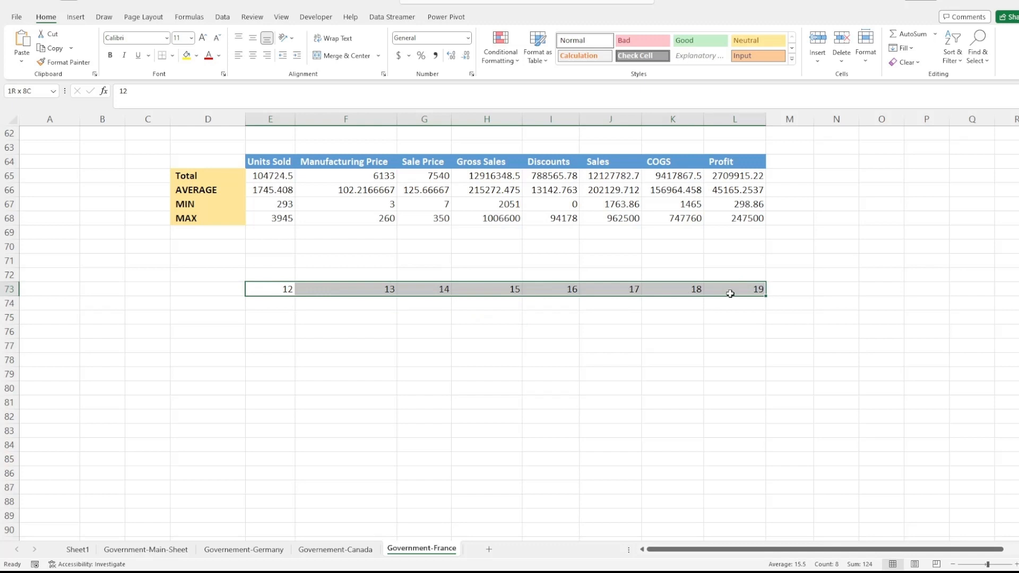
drag(731, 294, 732, 295)
click(486, 343)
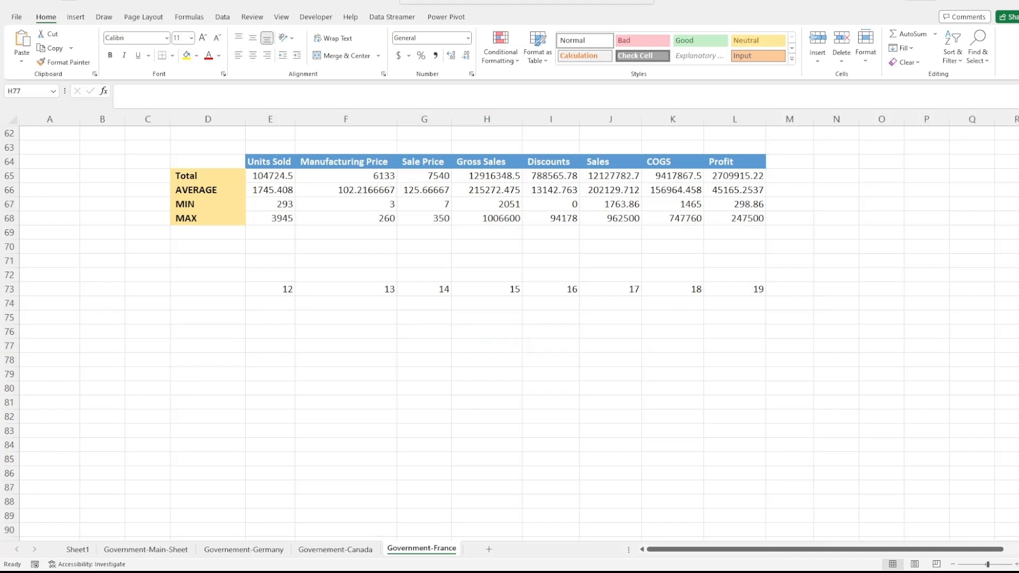
Clear cells E73 to L73, enter 12 in E73 and fill the row as a series up to 19
drag(267, 289, 729, 288)
key(Delete)
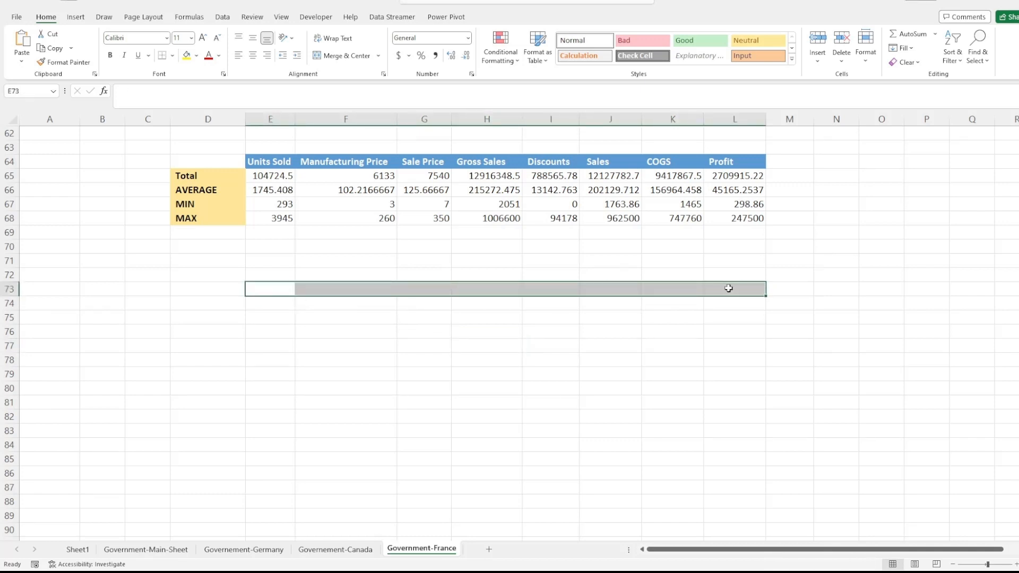
text(12)
click(588, 331)
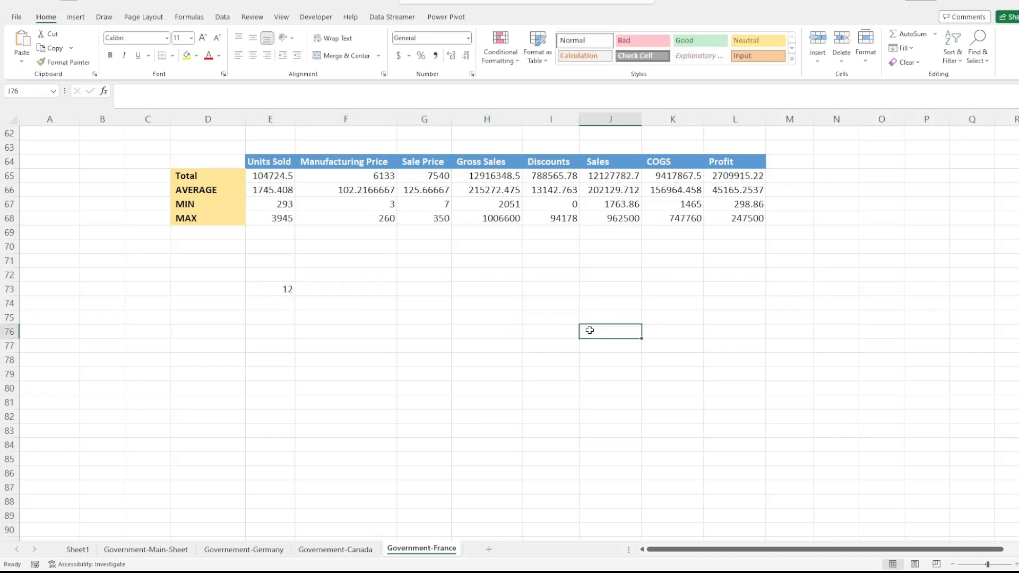
click(287, 287)
drag(295, 296, 783, 297)
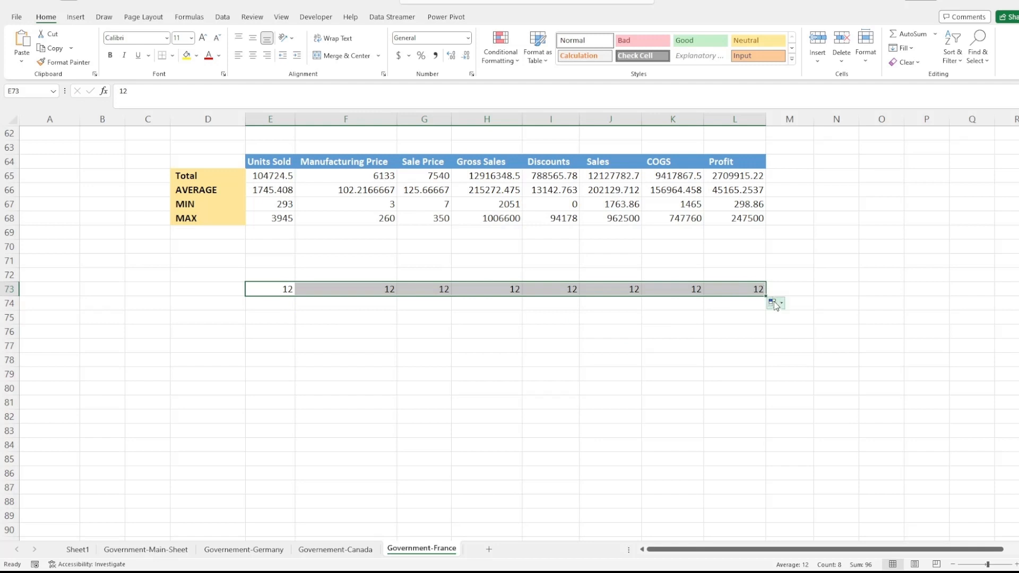
click(603, 356)
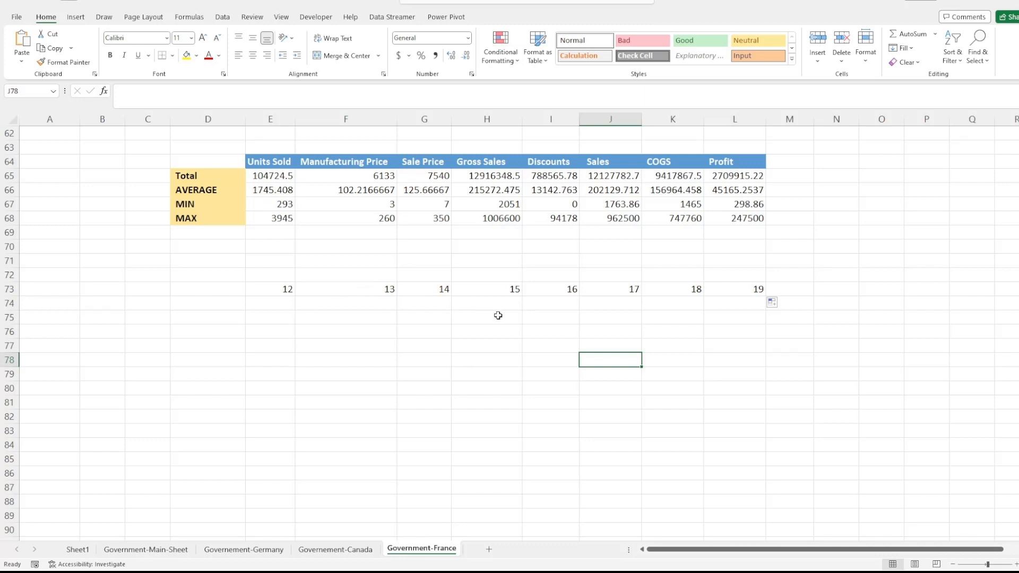
Enter the formula =MEDIAN(E73:L73) in cell H74 to calculate the median of the row above
double_click(487, 304)
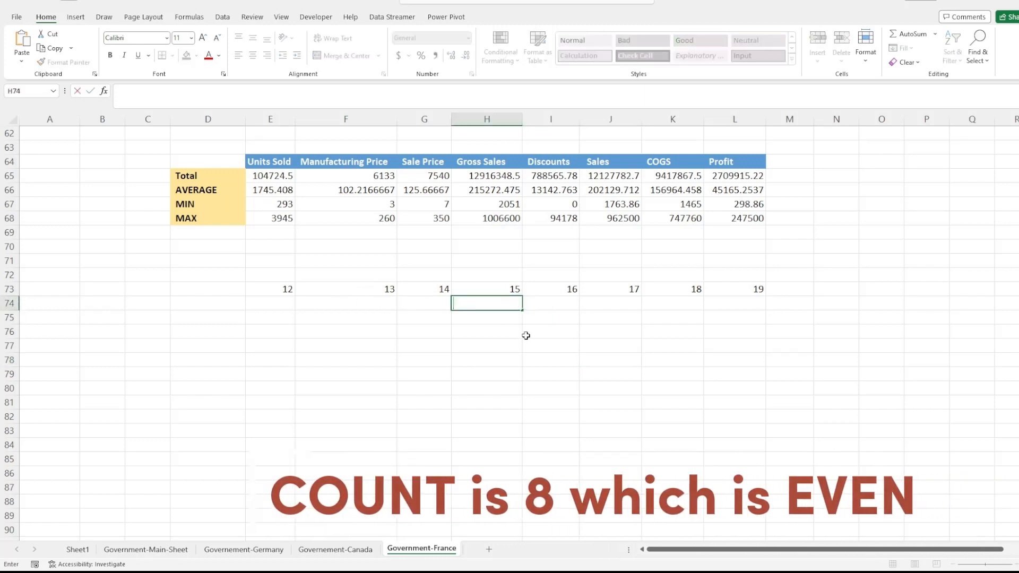
text(=MEDI)
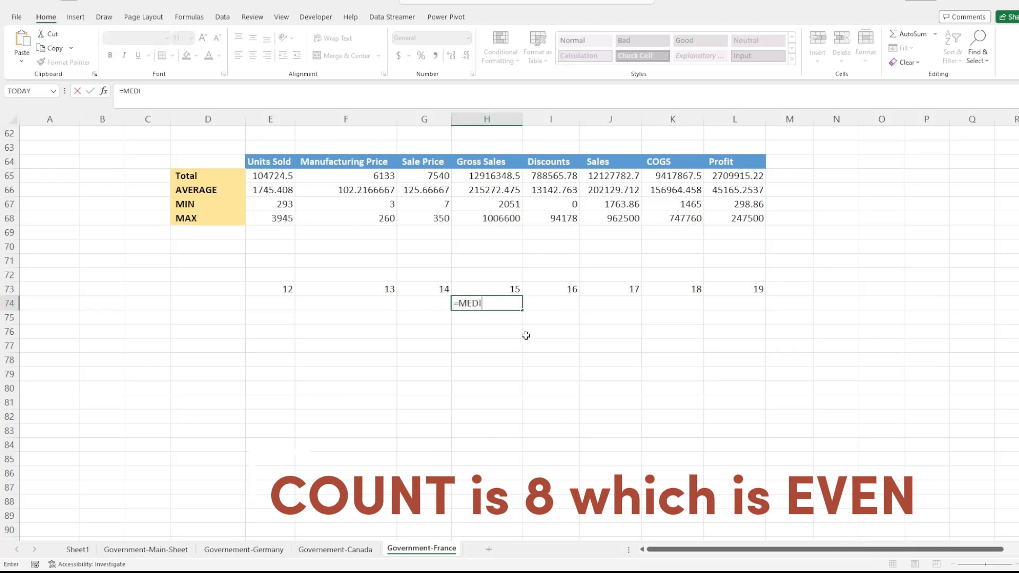
text(AN()
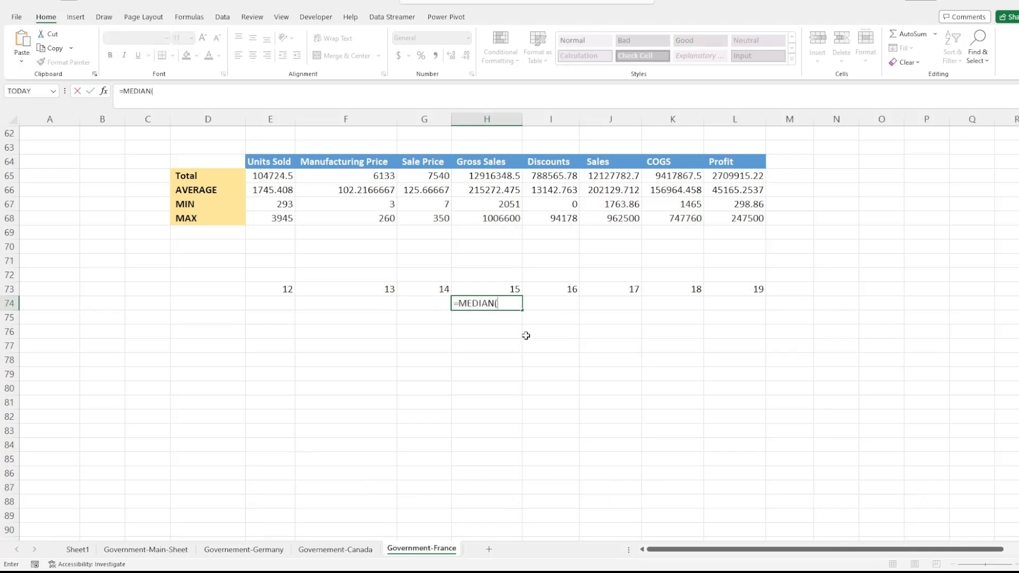
drag(282, 291, 725, 291)
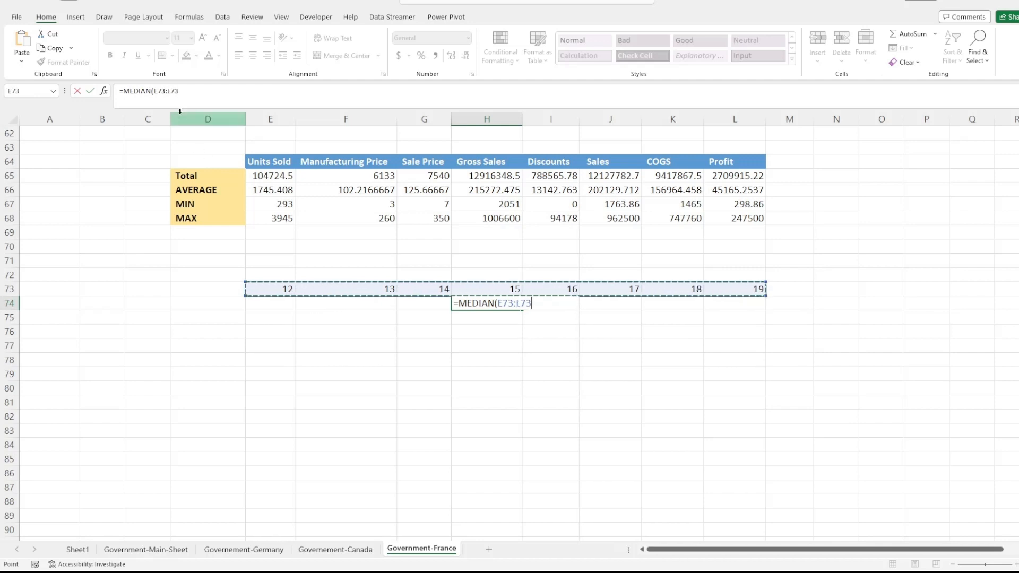
click(193, 93)
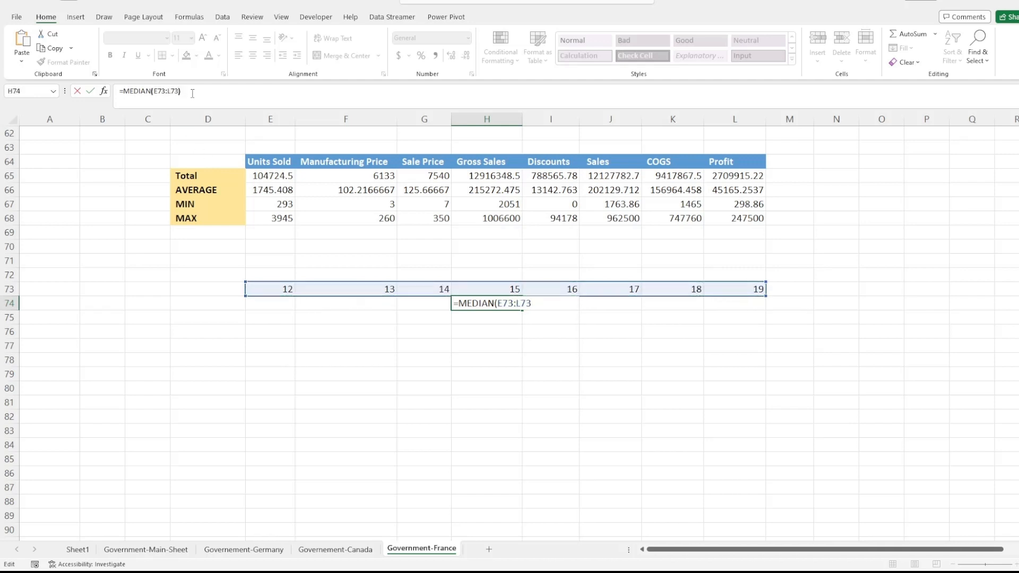
key(Return)
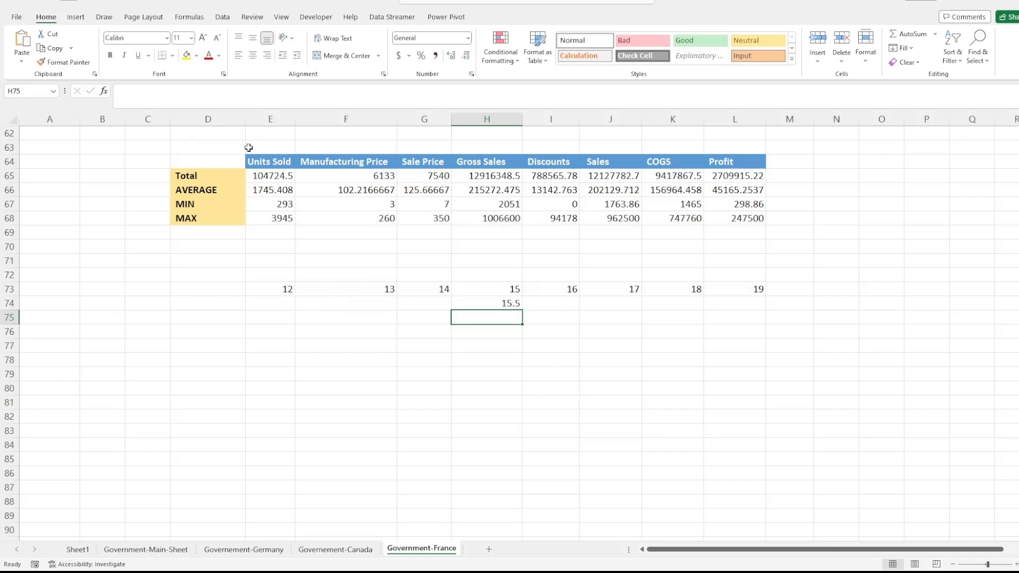
click(505, 303)
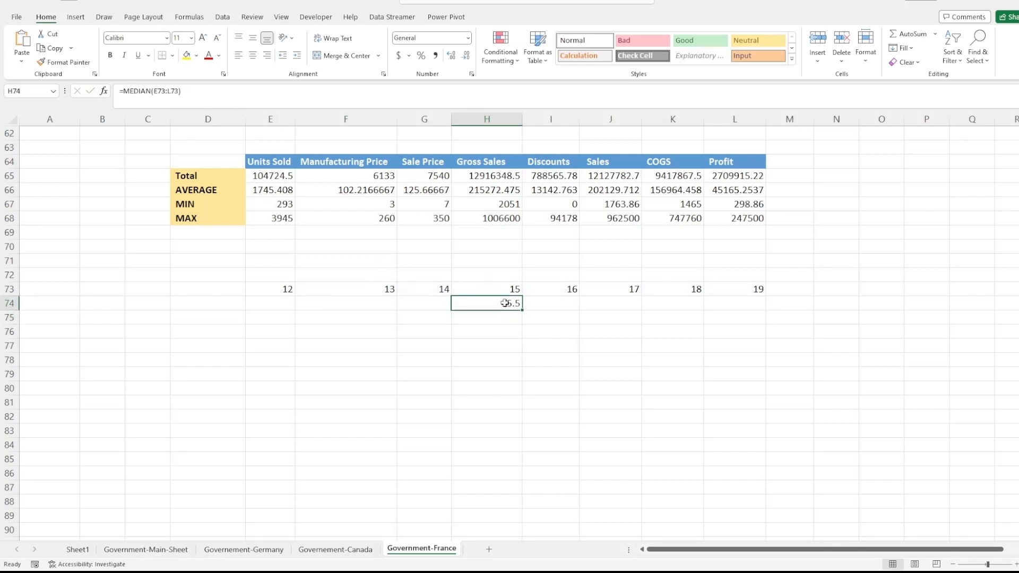
Label the result by entering Median in cell G74 and make the text bold
click(419, 304)
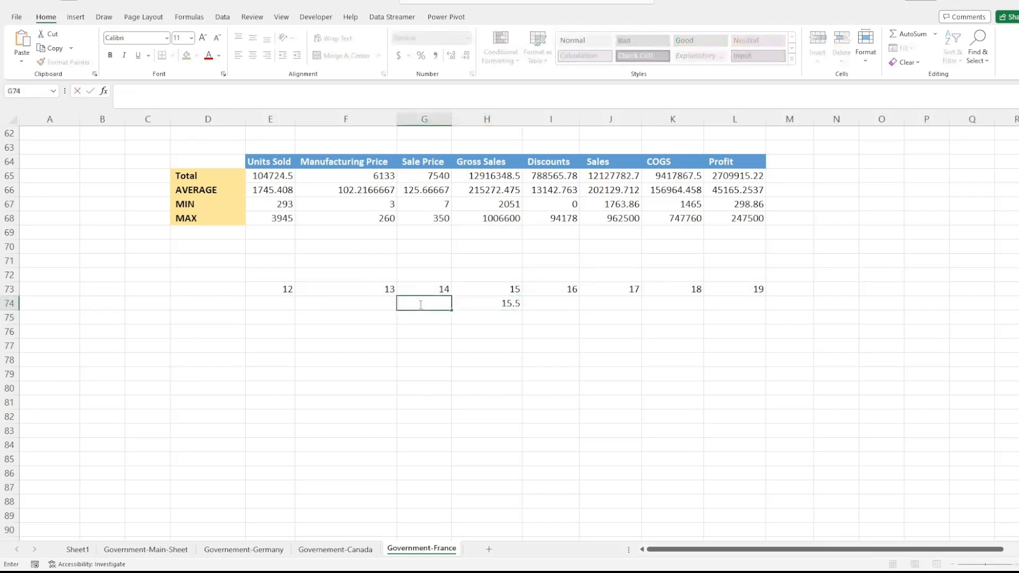
text(Median)
key(Return)
click(424, 308)
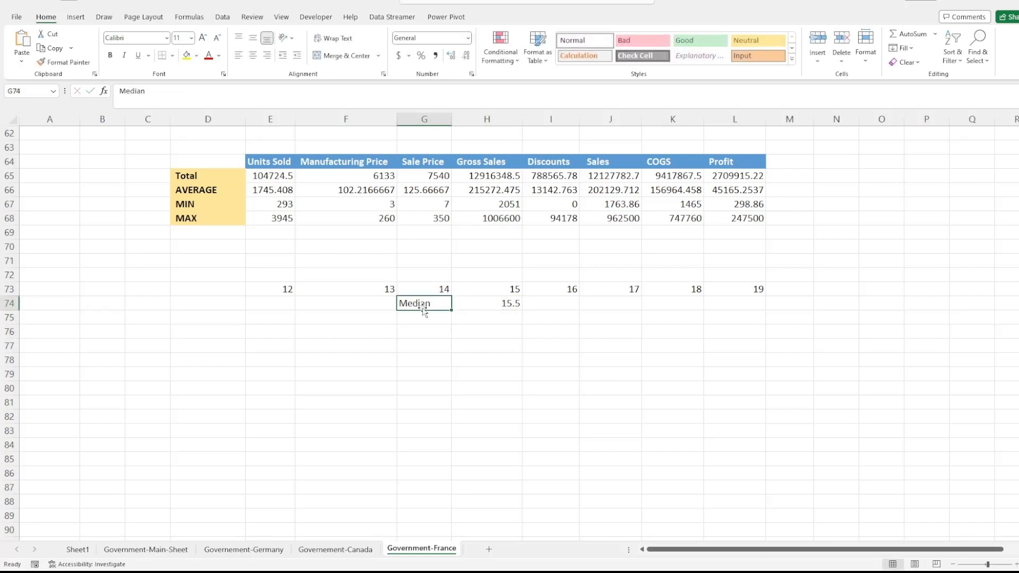
key(ctrl+b)
click(430, 344)
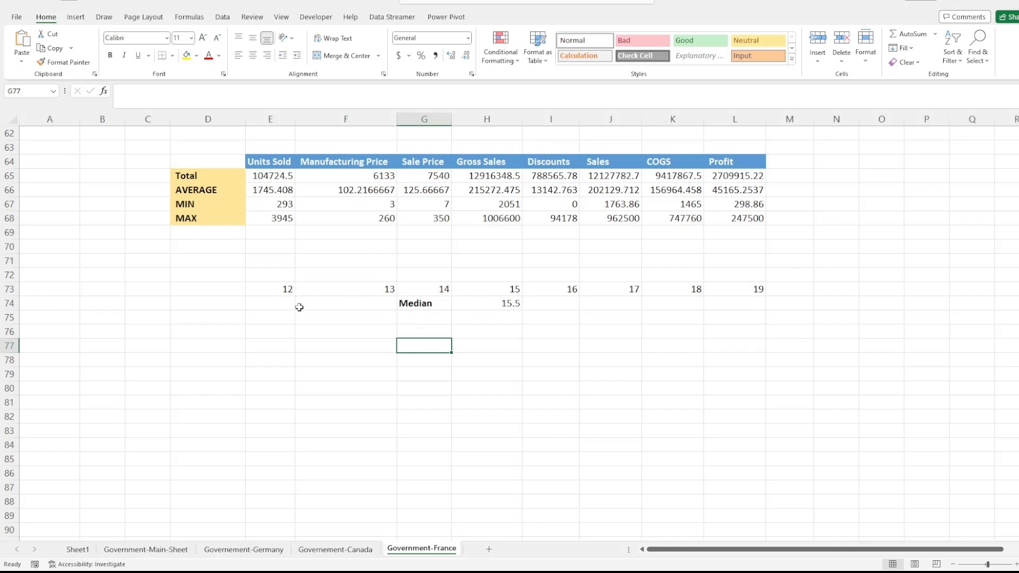
Start a second number sequence in row 78 by entering 12, 45, 65 and 77 in cells E78 to H78
click(290, 359)
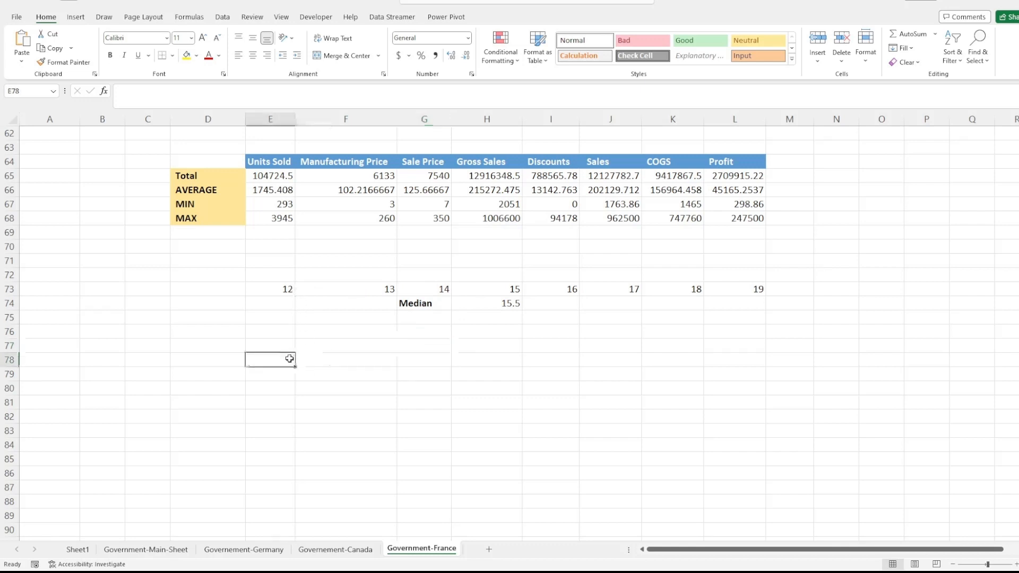
text(12)
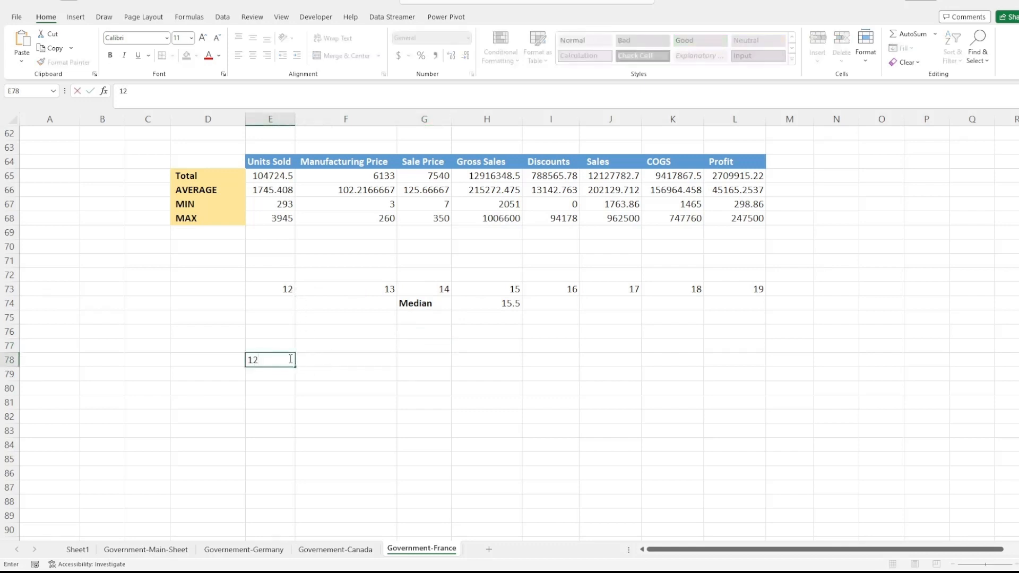
click(339, 359)
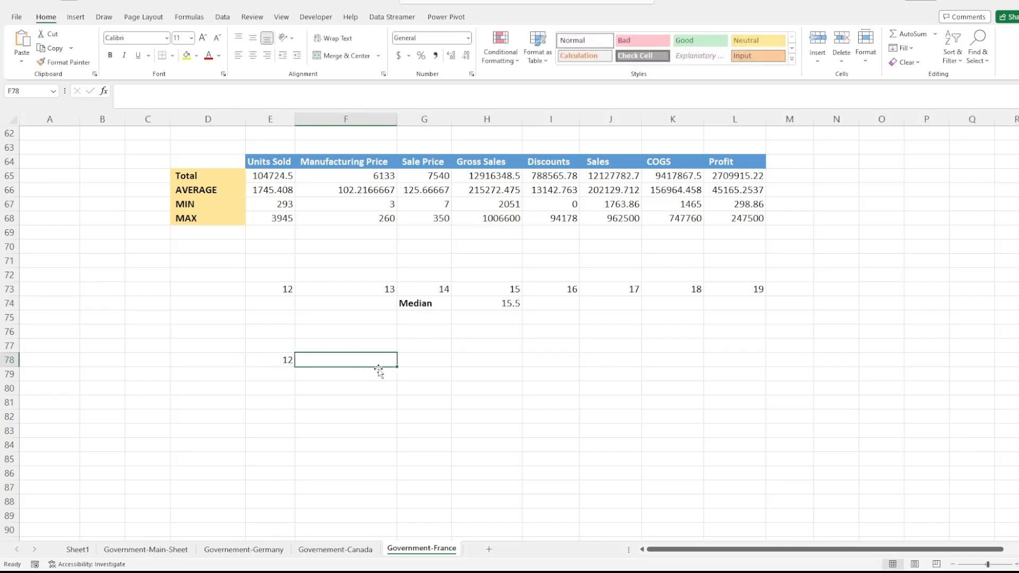
text(45)
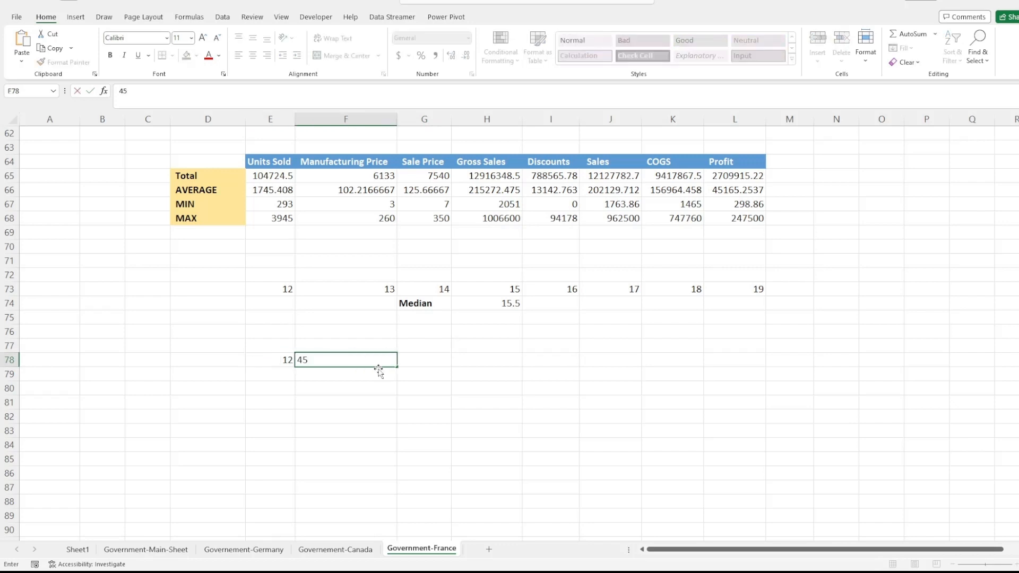
click(433, 364)
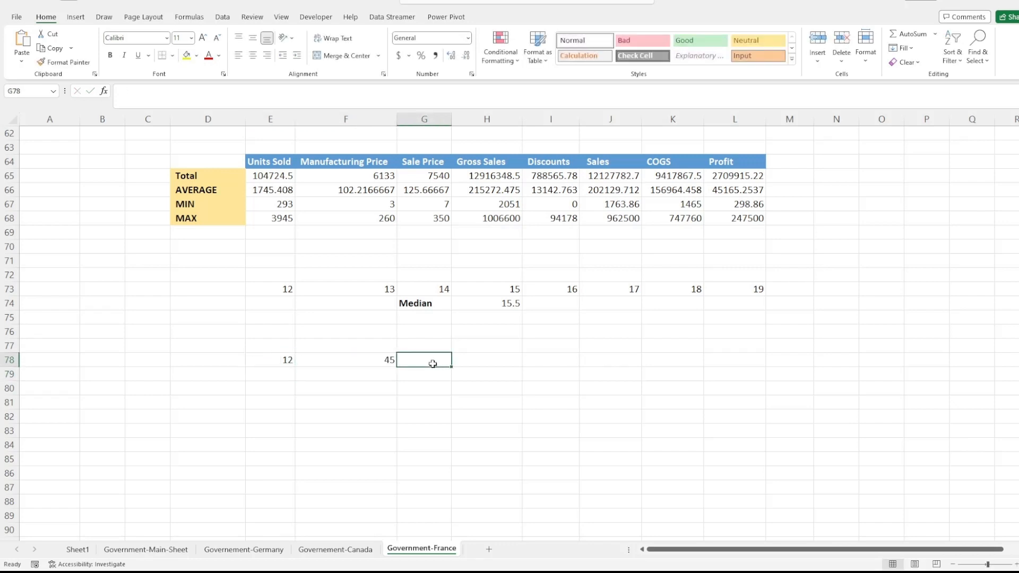
text(65)
key(Return)
click(491, 361)
text(7)
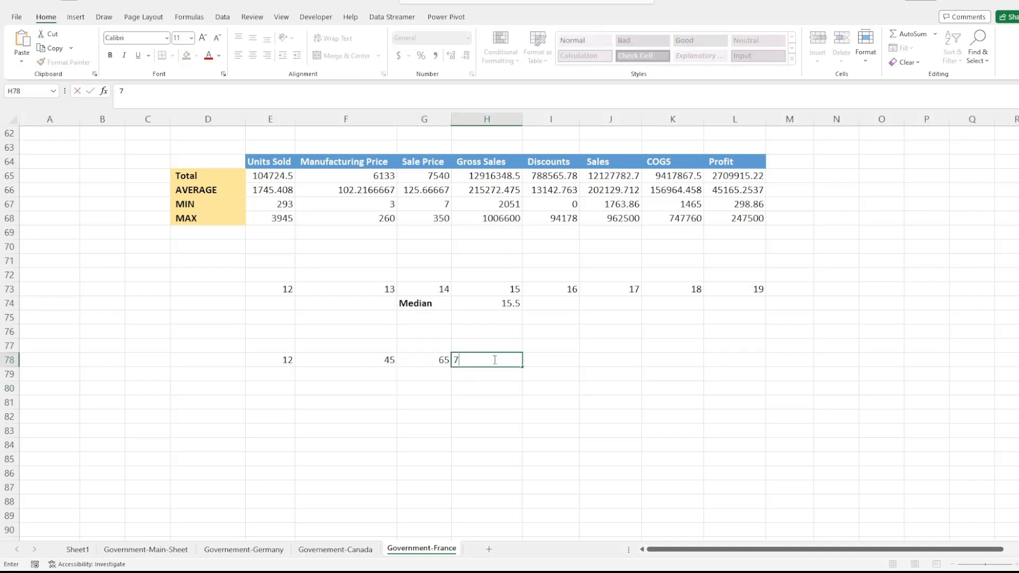
text(7)
key(Return)
Complete the sequence in row 78 with 98, 34 and 53 in cells I78 to K78, and select the whole sequence
click(553, 360)
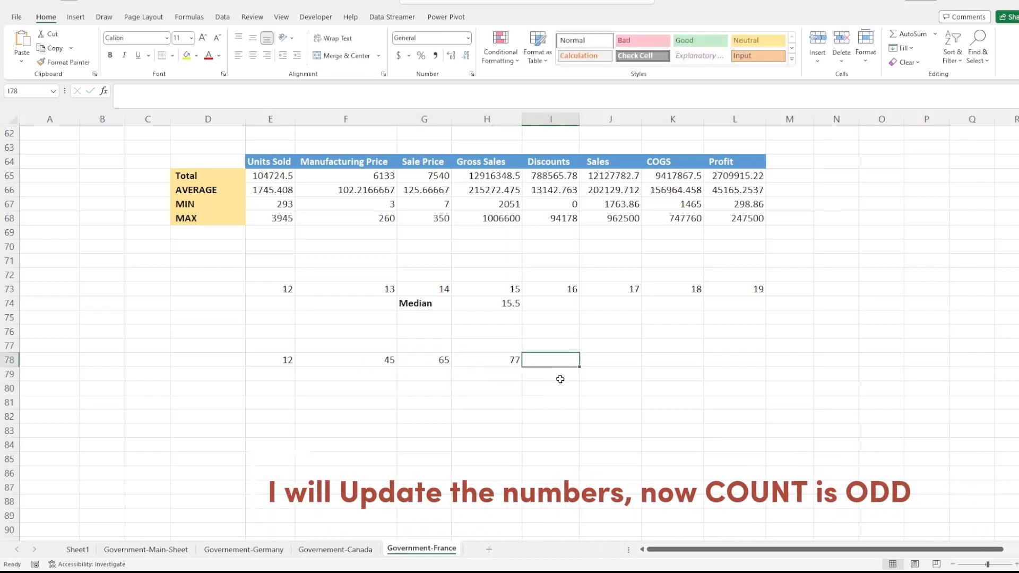
text(98)
key(Return)
click(615, 360)
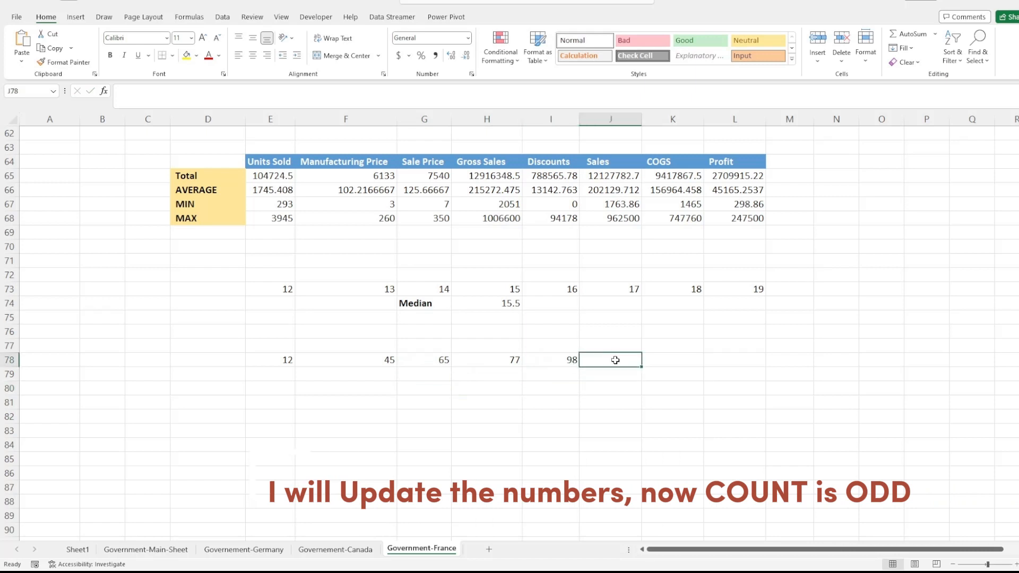
text(34)
key(Return)
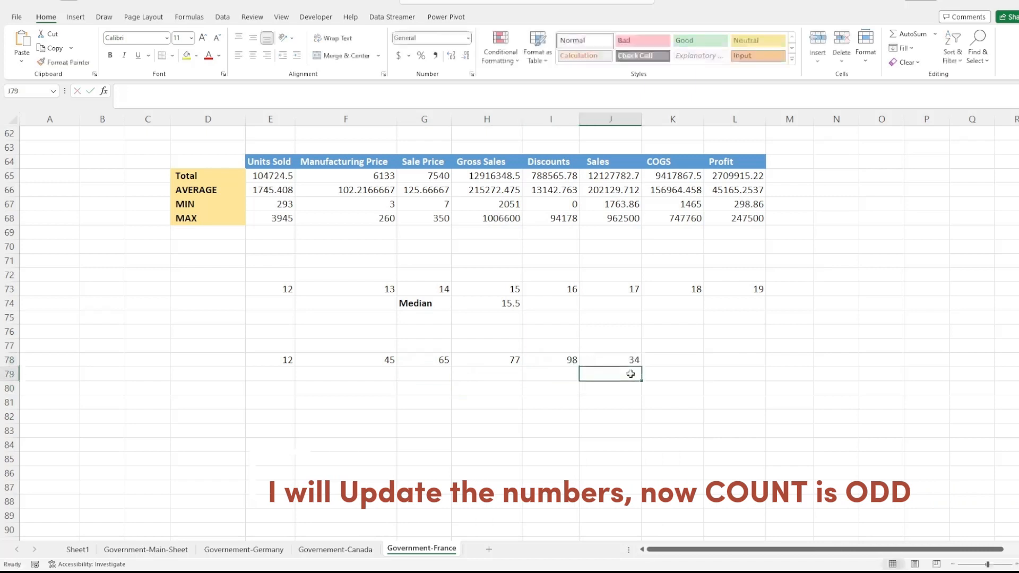
click(677, 363)
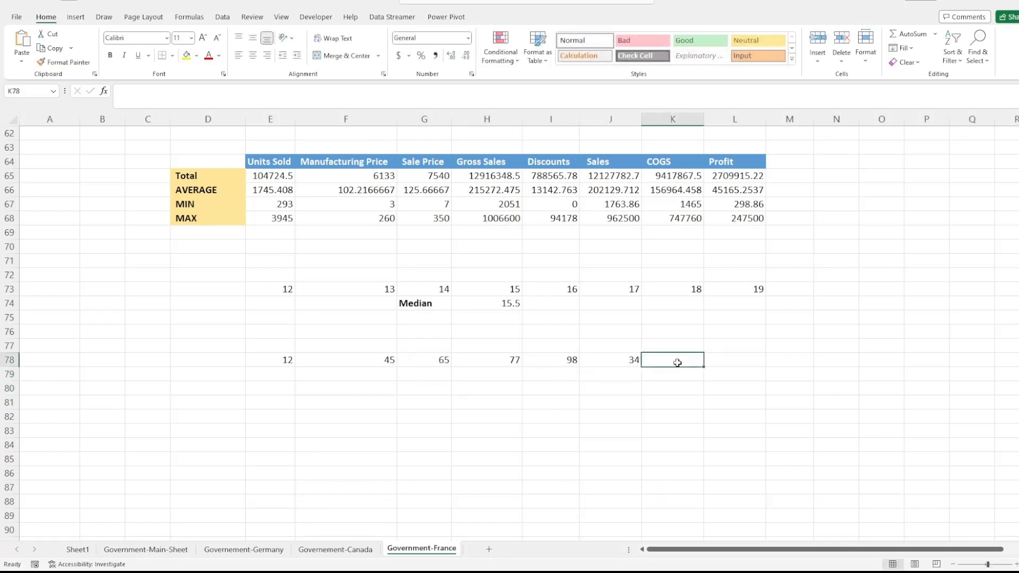
text(53)
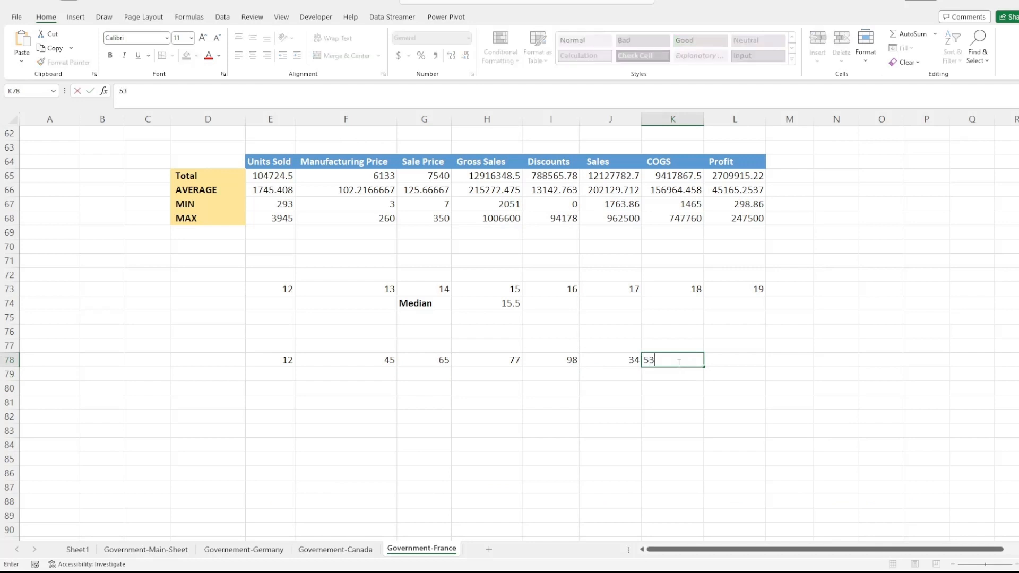
click(611, 393)
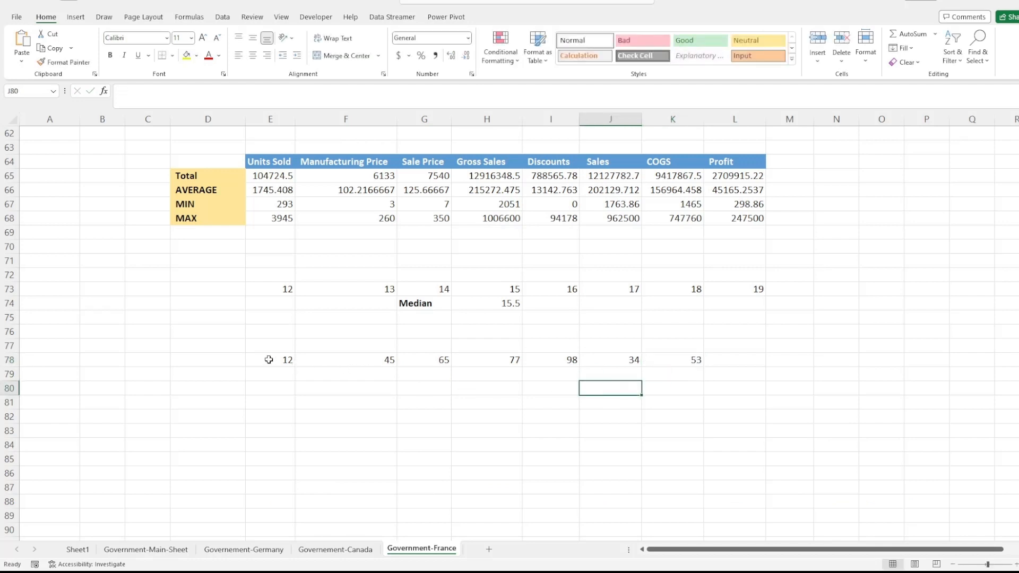
drag(259, 360, 690, 360)
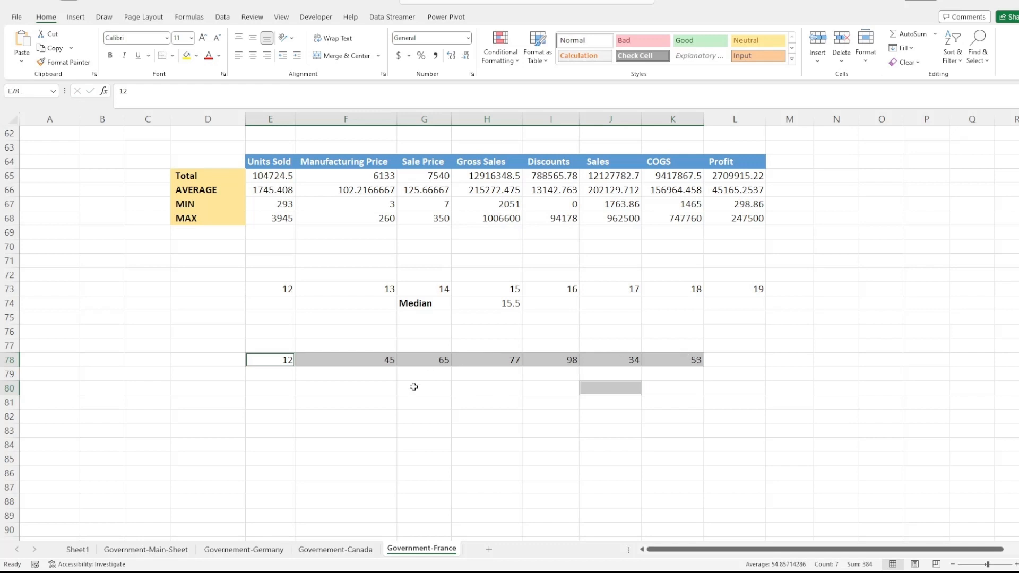
Enter the label Median in cell G80 and make it bold
double_click(414, 387)
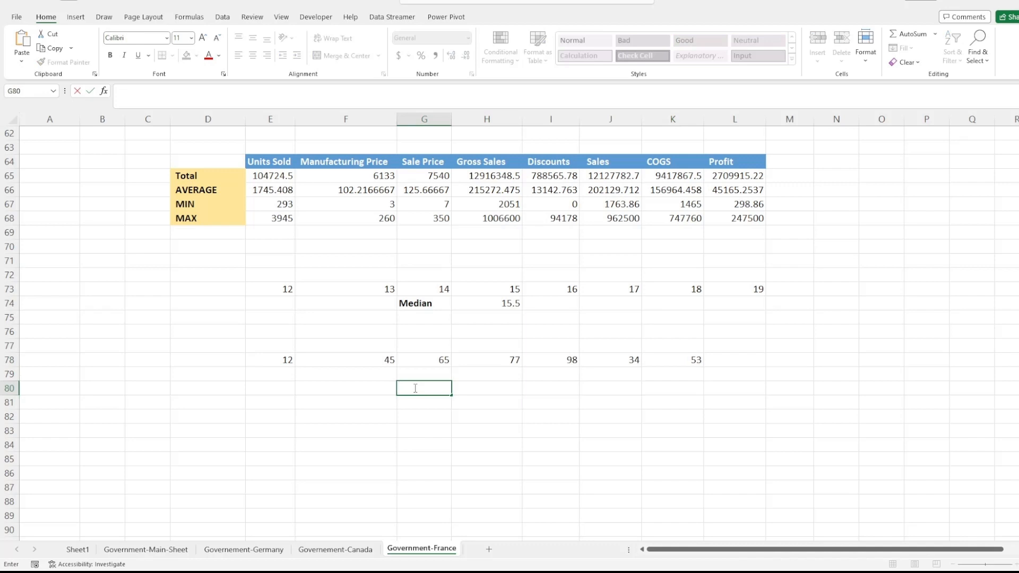
text(Median)
key(Return)
click(414, 388)
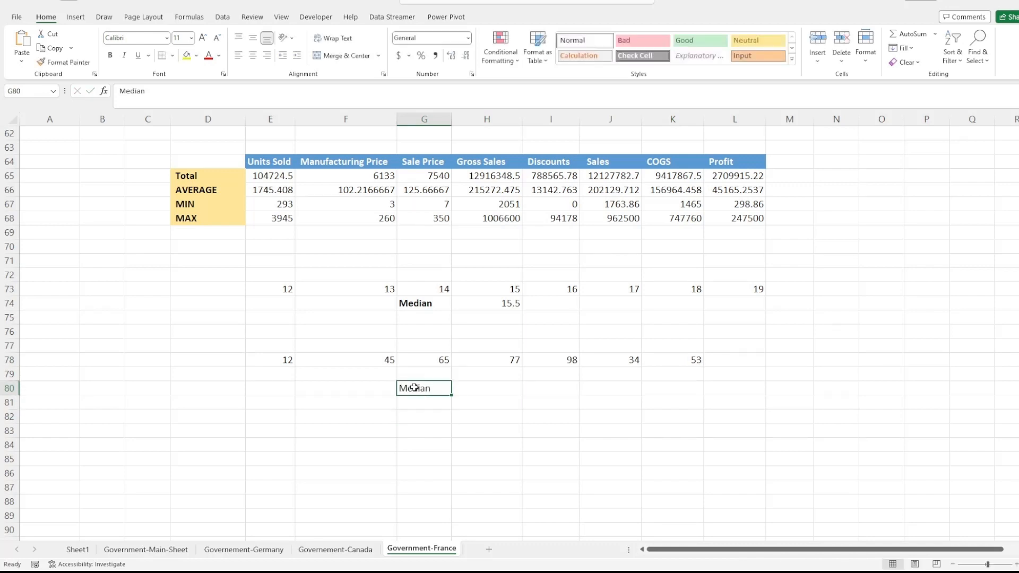
key(ctrl+b)
Calculate the median of the second sequence in cell H80 with =MEDIAN(E78:K78)
double_click(493, 388)
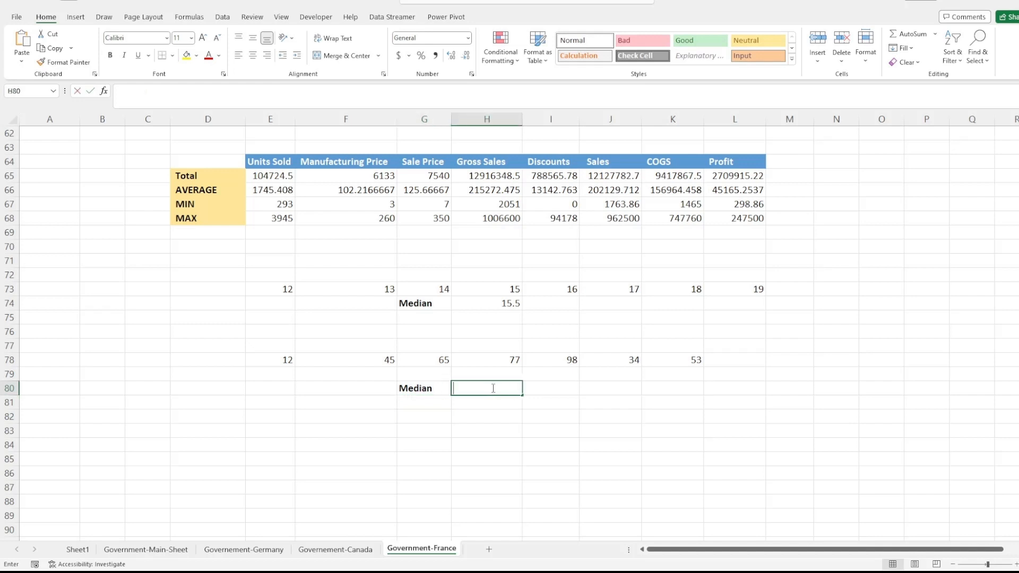
text(=ME)
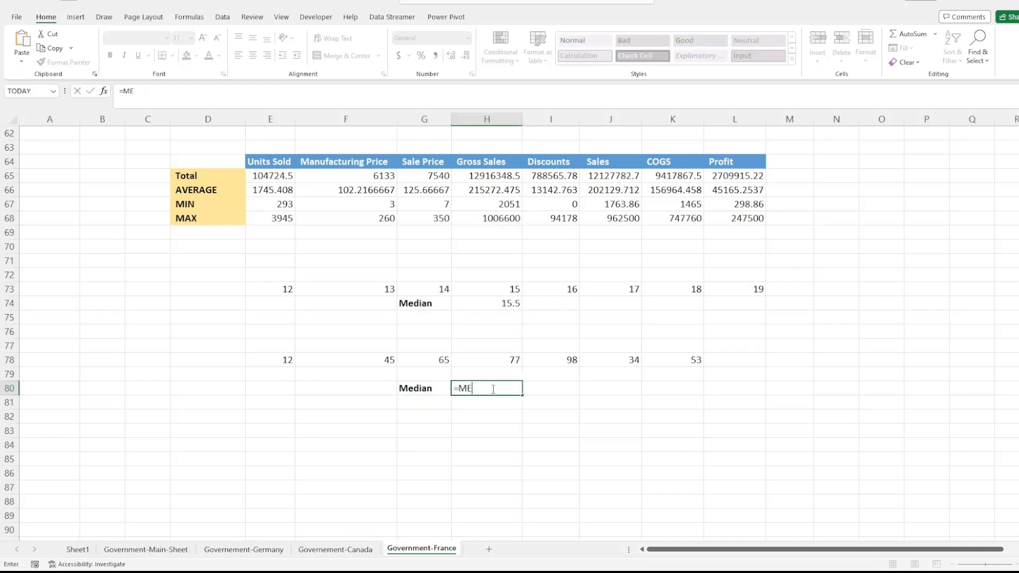
text(DIA)
key(BackSpace)
text(`)
key(BackSpace)
text(N()
drag(287, 360, 677, 358)
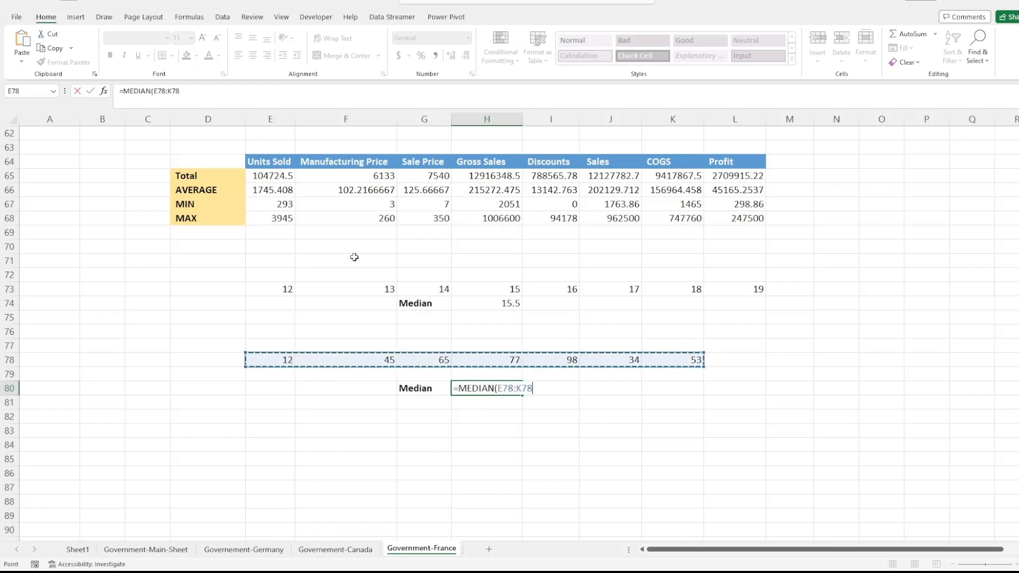
click(207, 92)
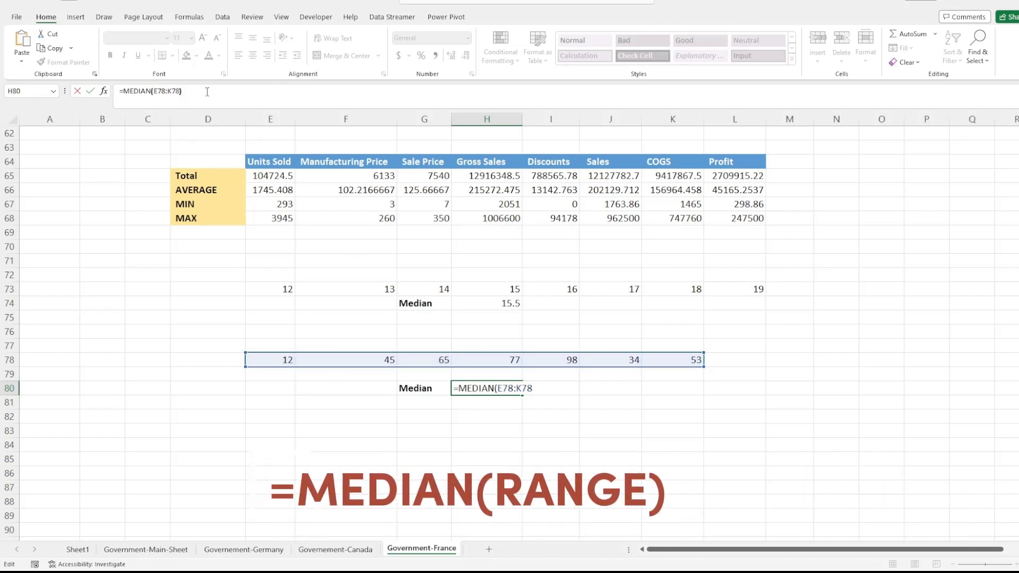
text())
key(Return)
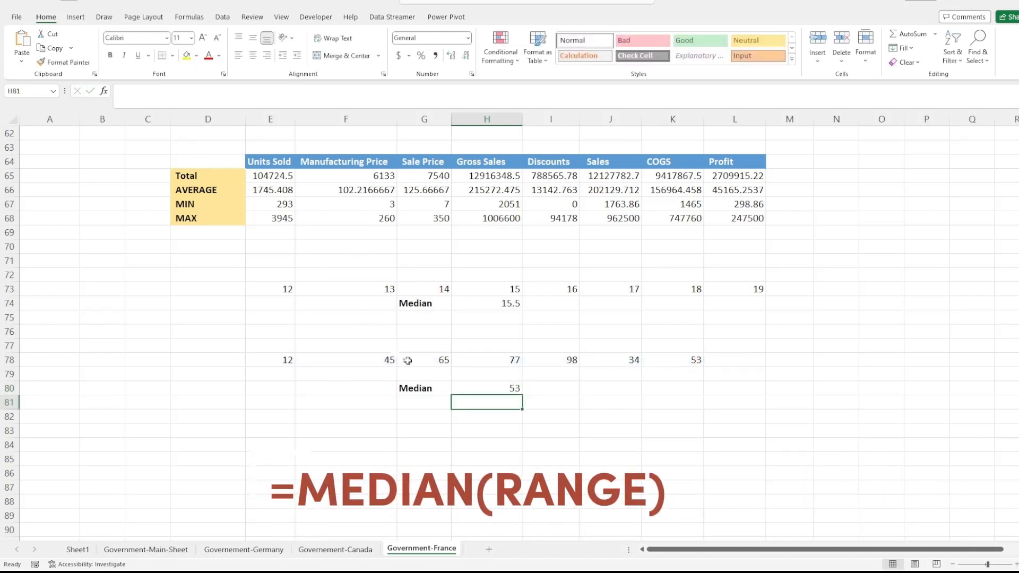
click(512, 390)
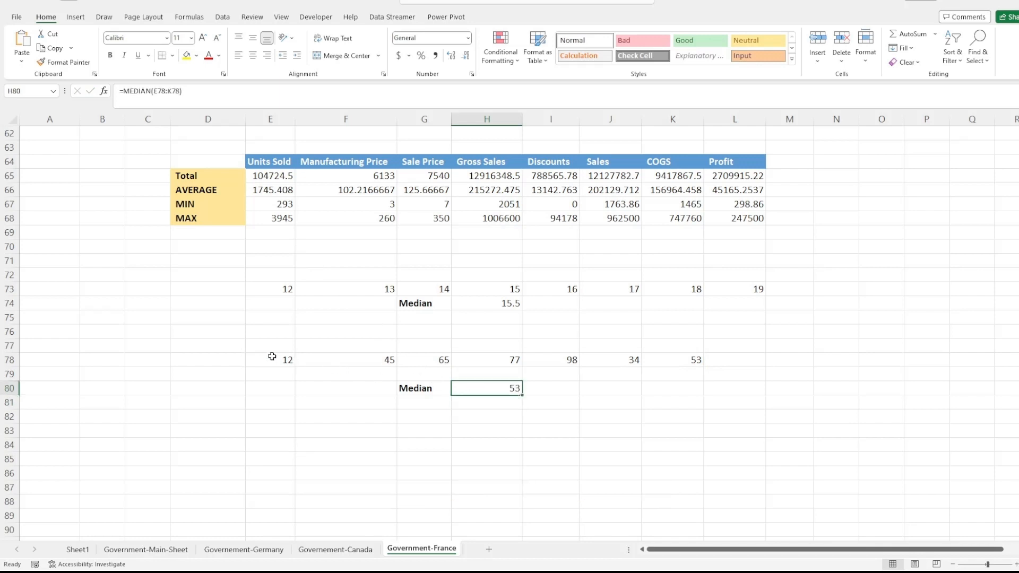
drag(271, 359, 681, 362)
click(683, 360)
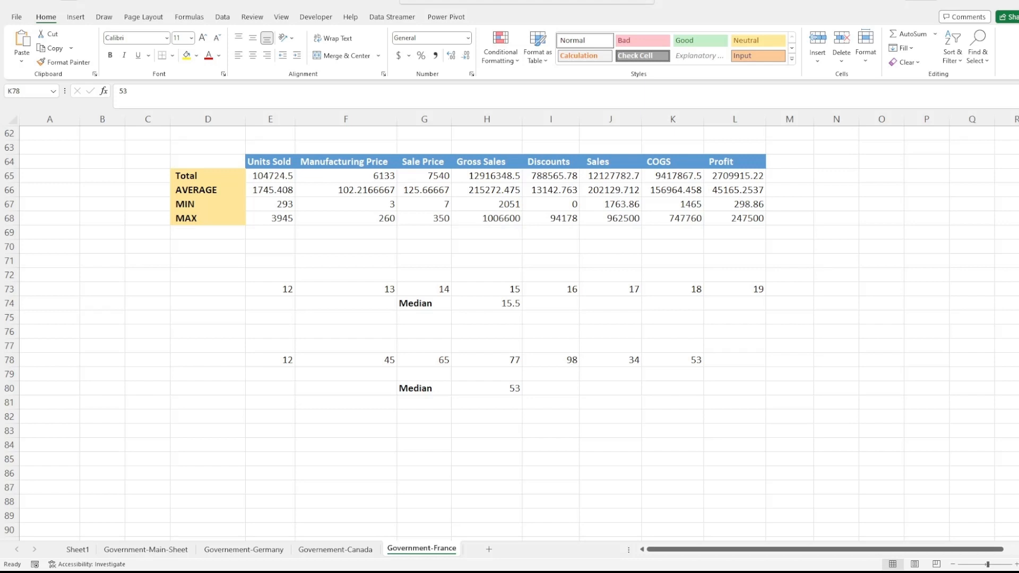
click(583, 385)
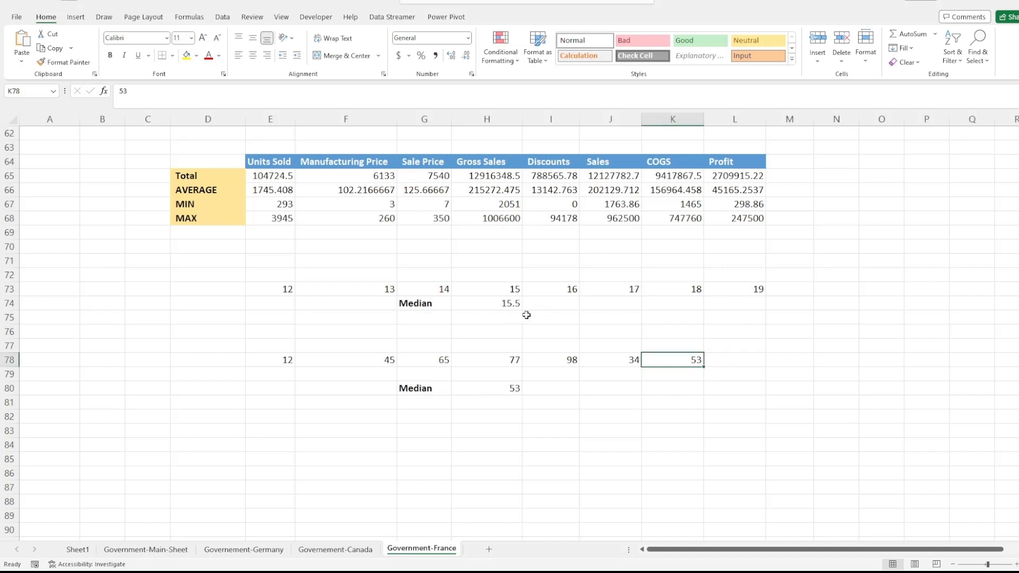
Verify the first sequence's median manually by entering =SUM(15+16)/2 in cell H75
click(498, 319)
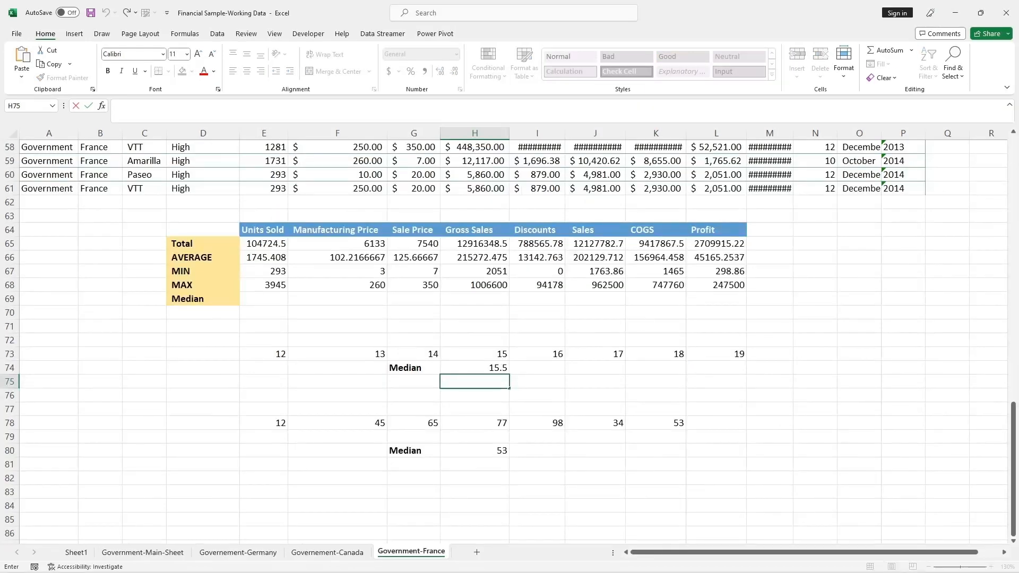
text(=SU)
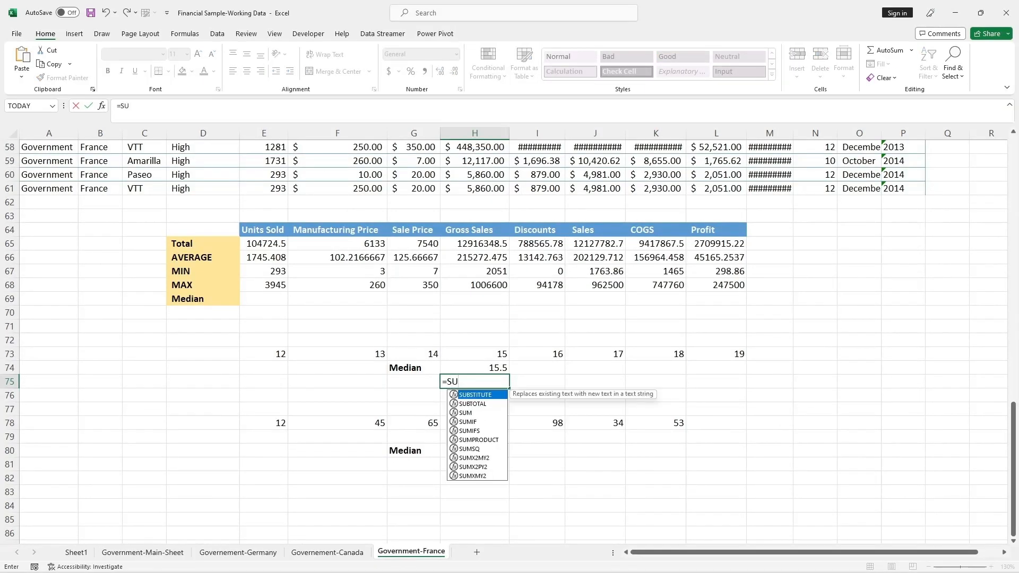
text(M()
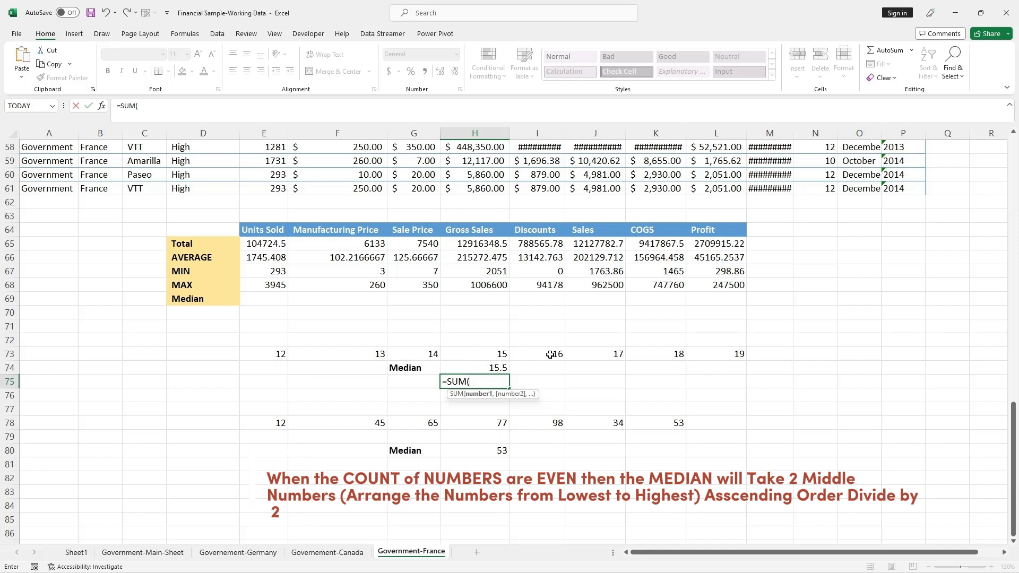
key(F2)
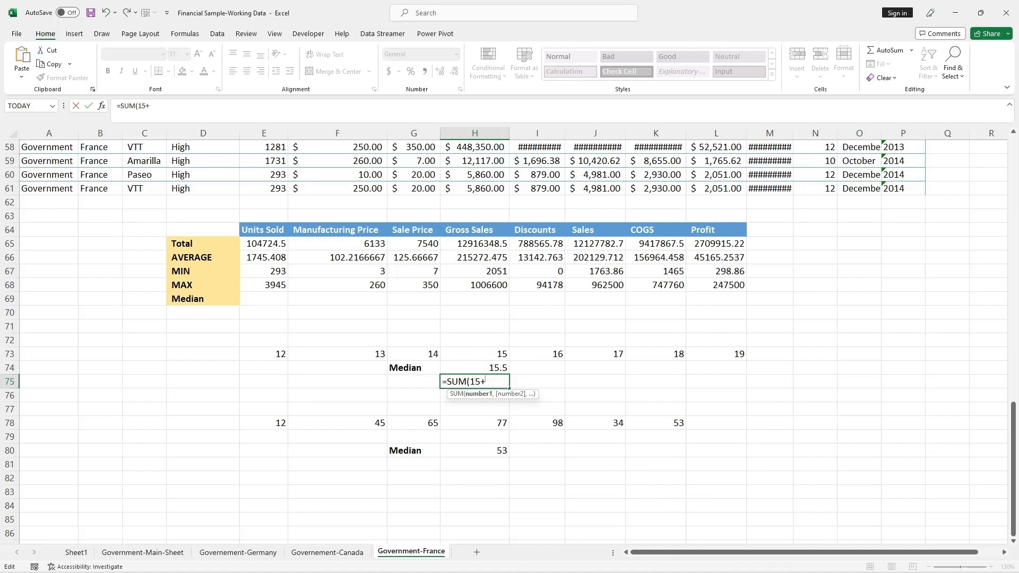
text(15+16)/)
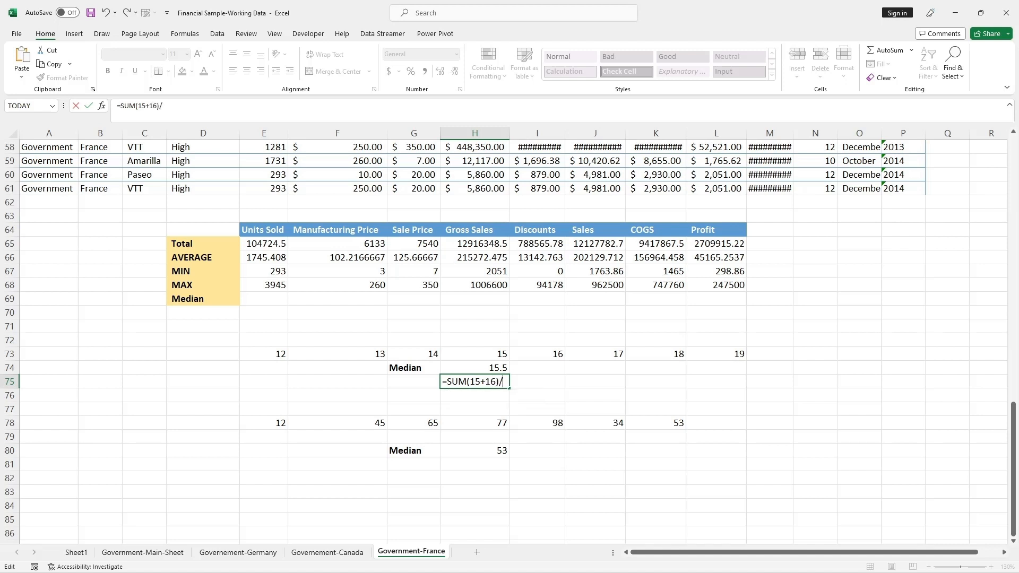
text(2)
key(Return)
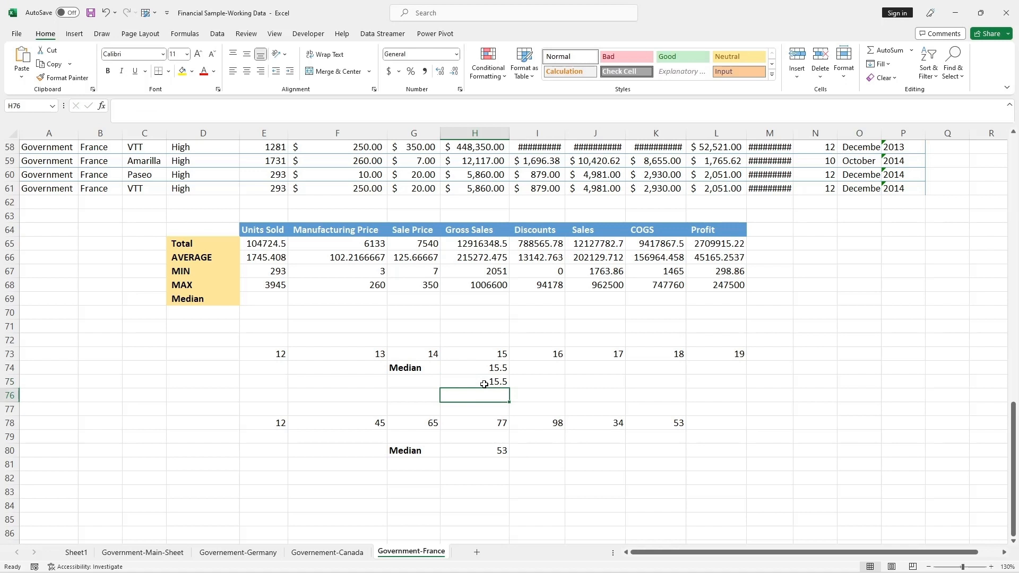
click(494, 382)
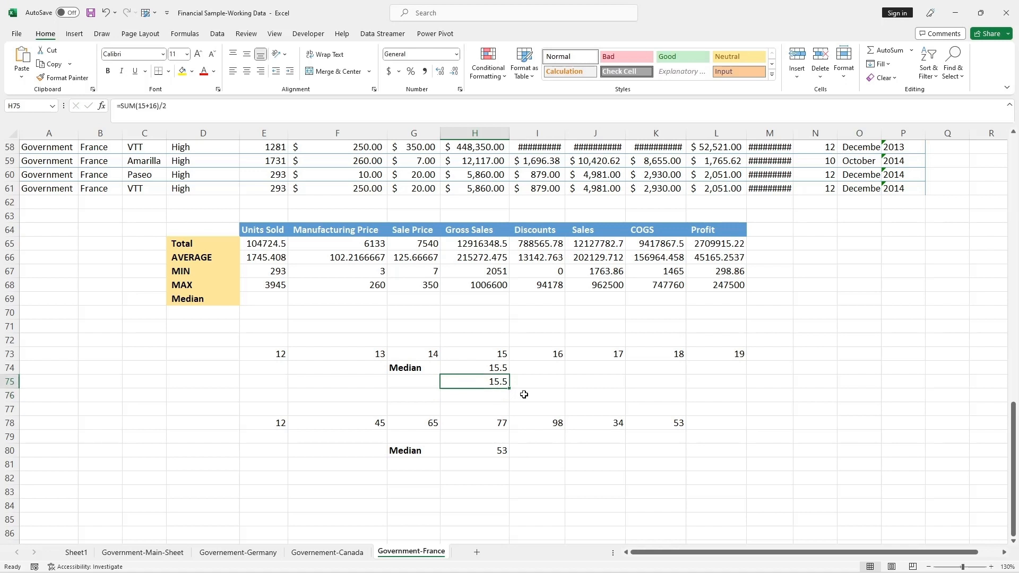
Copy the bold Median label from G74 into G75 and leave copy mode
click(419, 371)
key(ctrl+c)
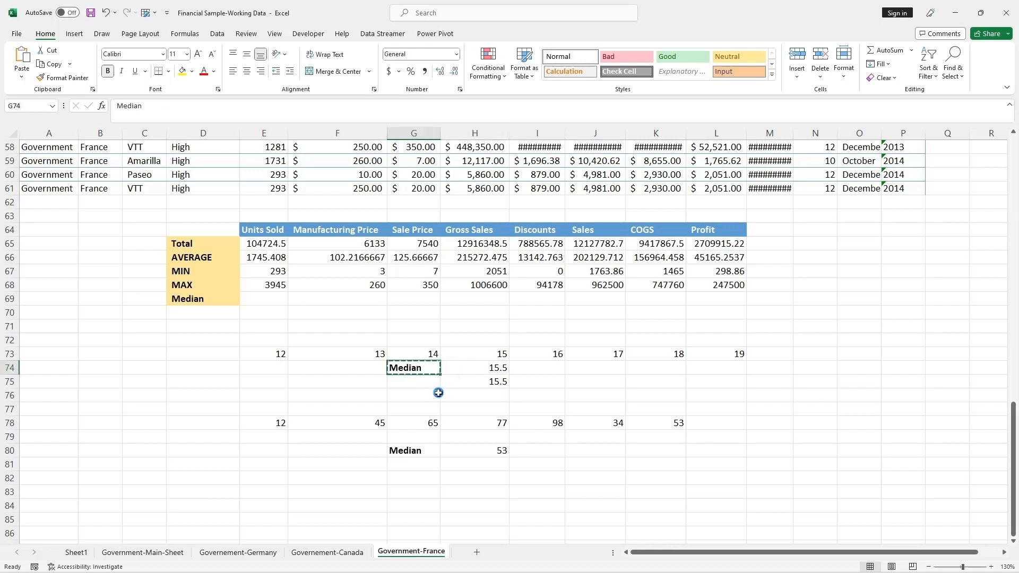
click(424, 381)
key(ctrl+v)
click(458, 396)
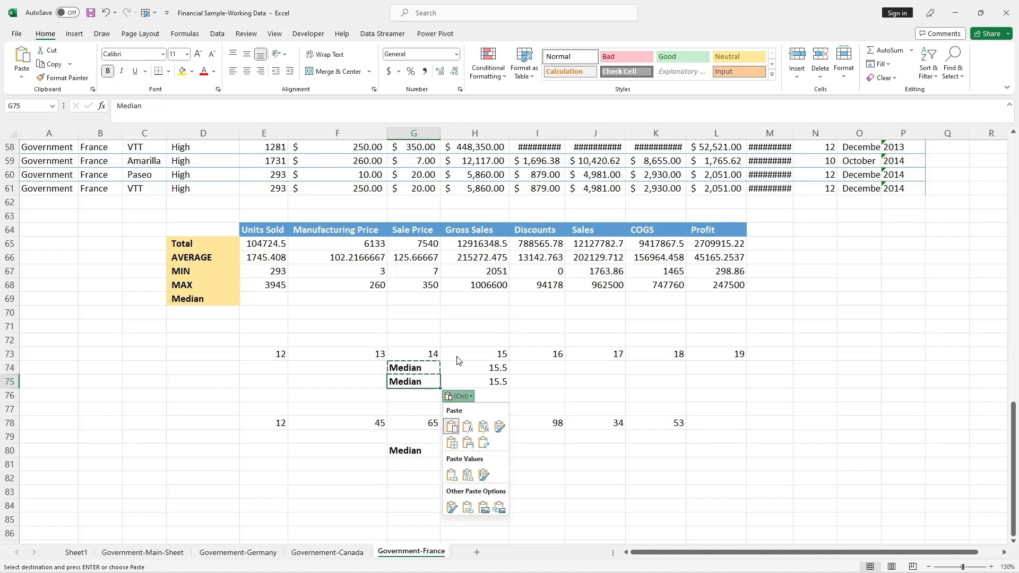
key(Escape)
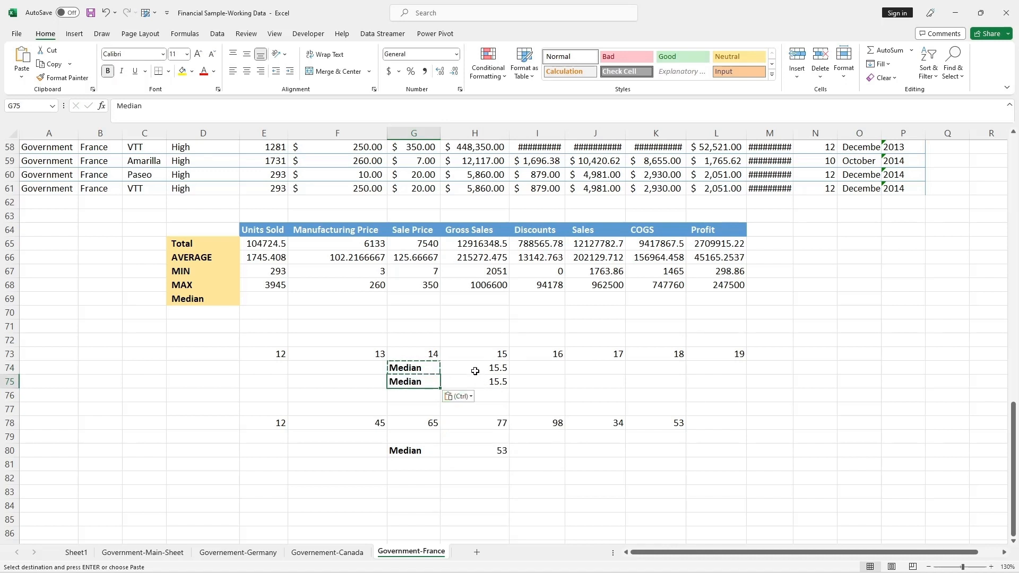
key(Escape)
Compare the formulas in H74, H75 and H80, and look over the data records and the summary table's Median row
click(478, 370)
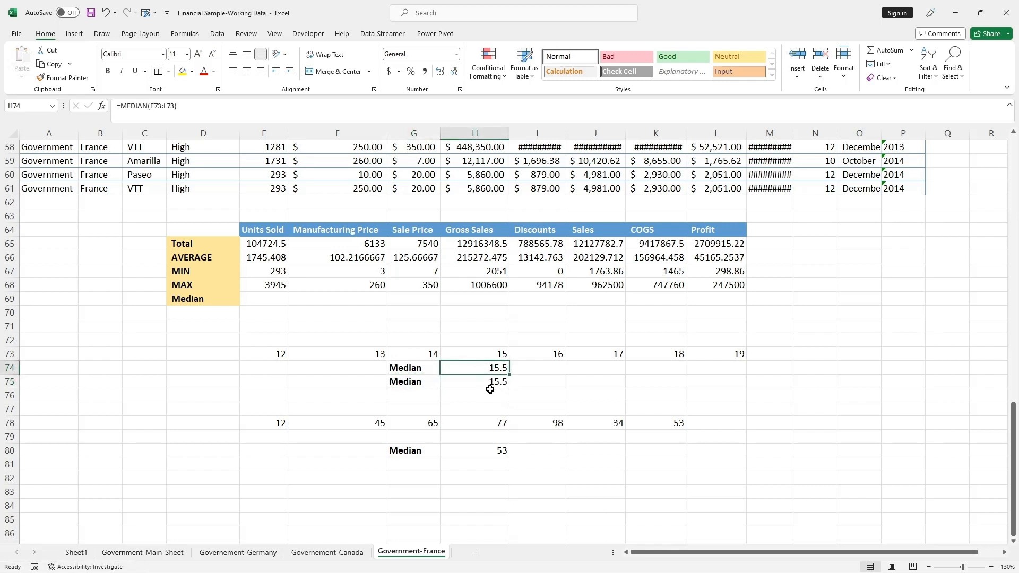
click(491, 383)
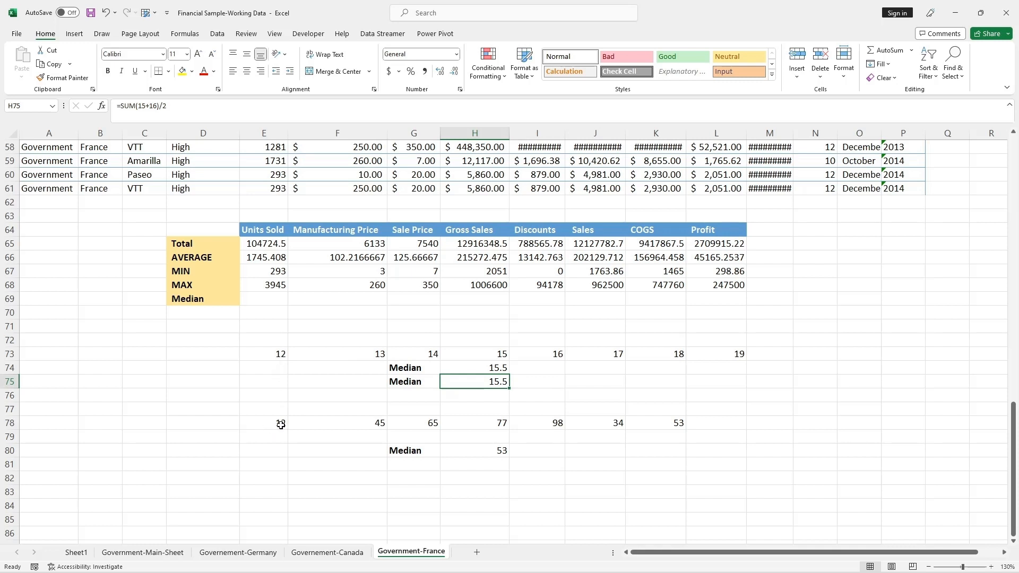
click(494, 451)
scroll(282, 300, up, 2)
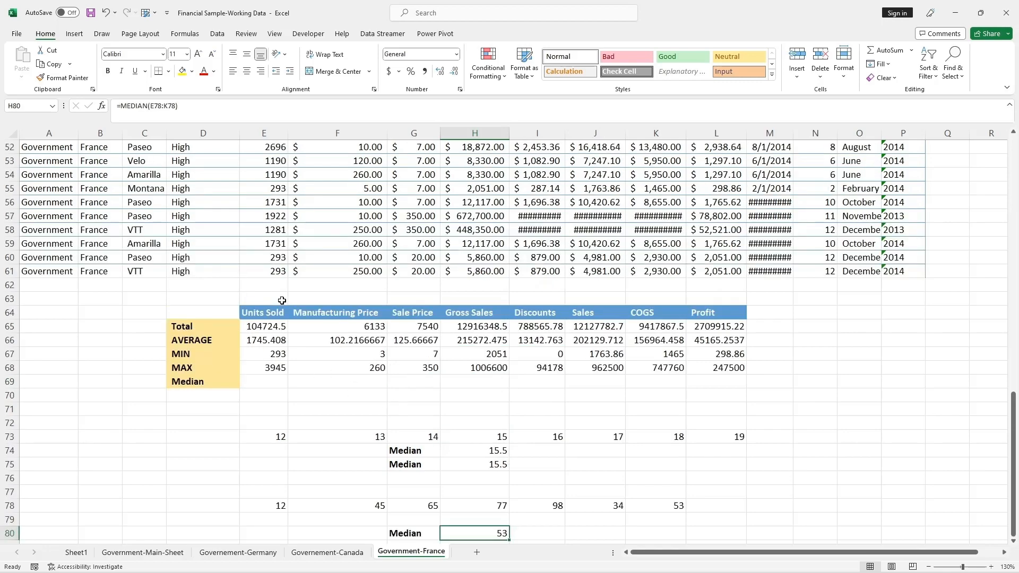
scroll(282, 300, up, 17)
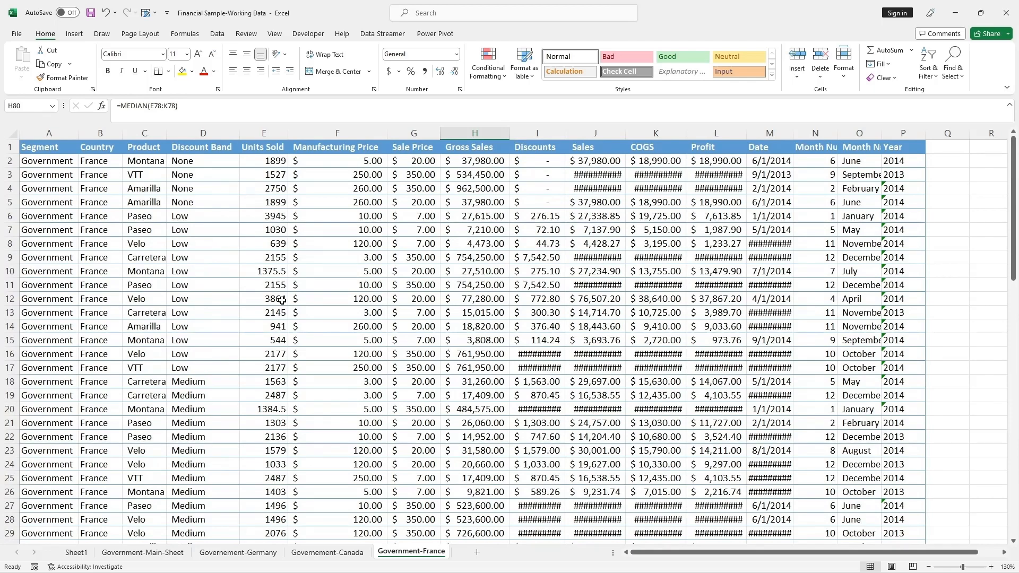
scroll(282, 301, down, 15)
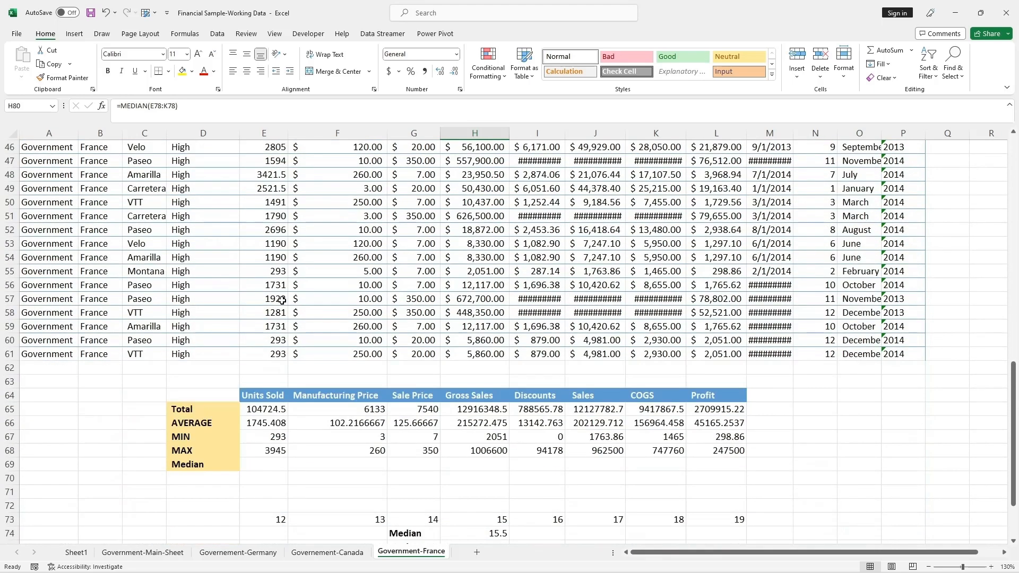
scroll(282, 300, up, 15)
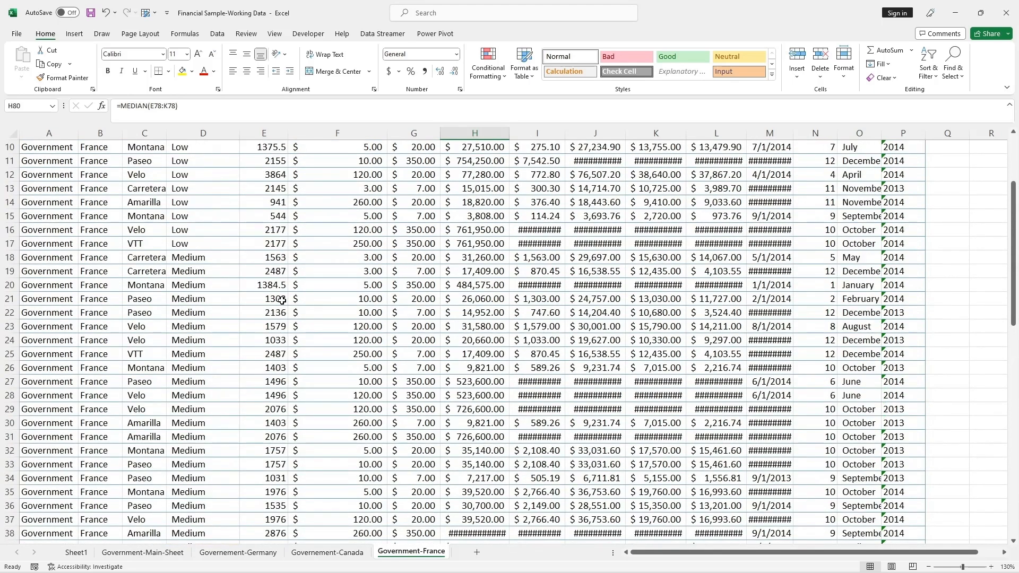
scroll(282, 300, down, 18)
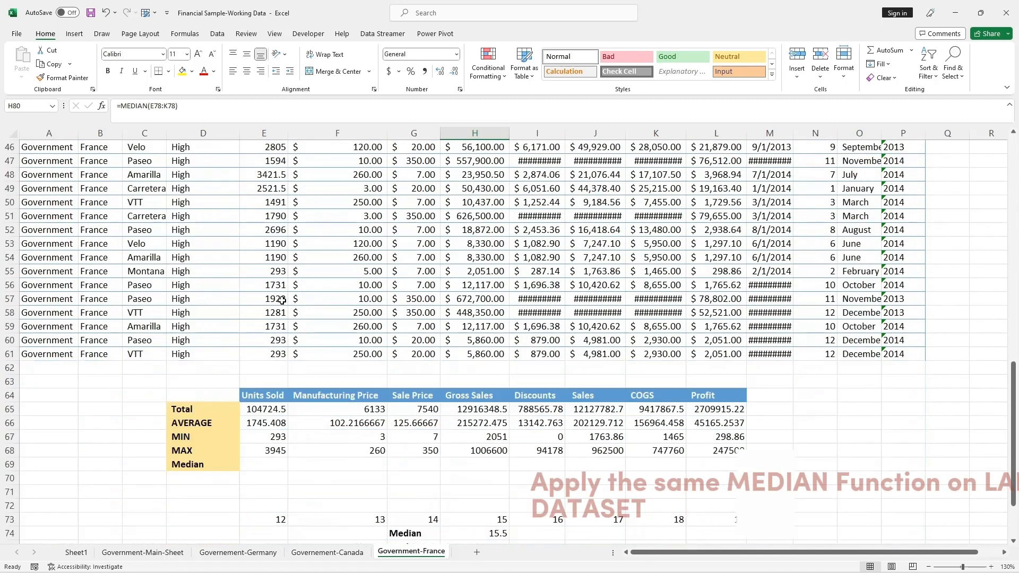
click(210, 341)
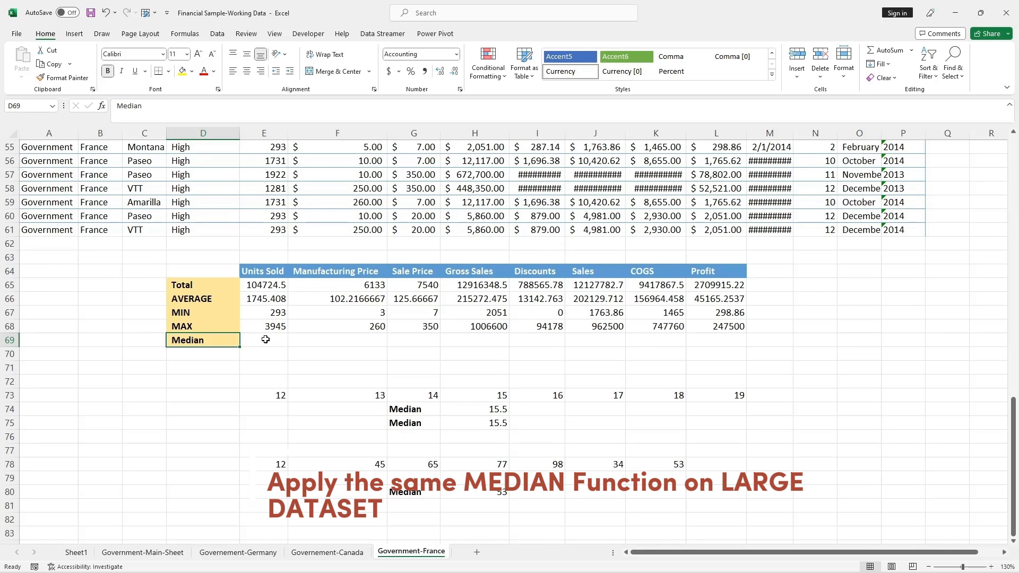
scroll(265, 339, up, 18)
scroll(266, 340, down, 12)
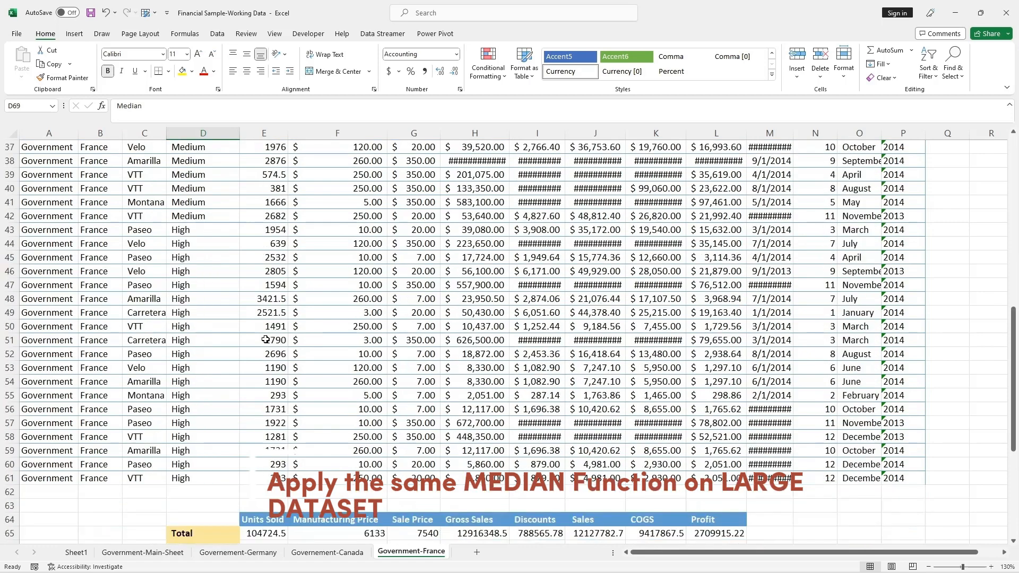
scroll(266, 340, down, 7)
Calculate the median of the Units Sold column in cell E69 with =MEDIAN(E2:E61)
double_click(266, 298)
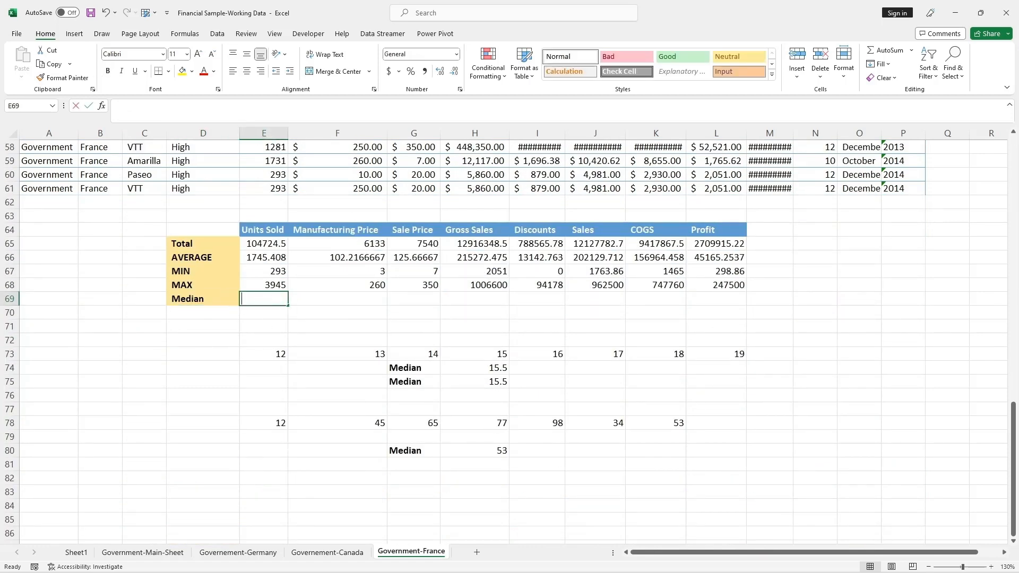
text(=MEDIAN)
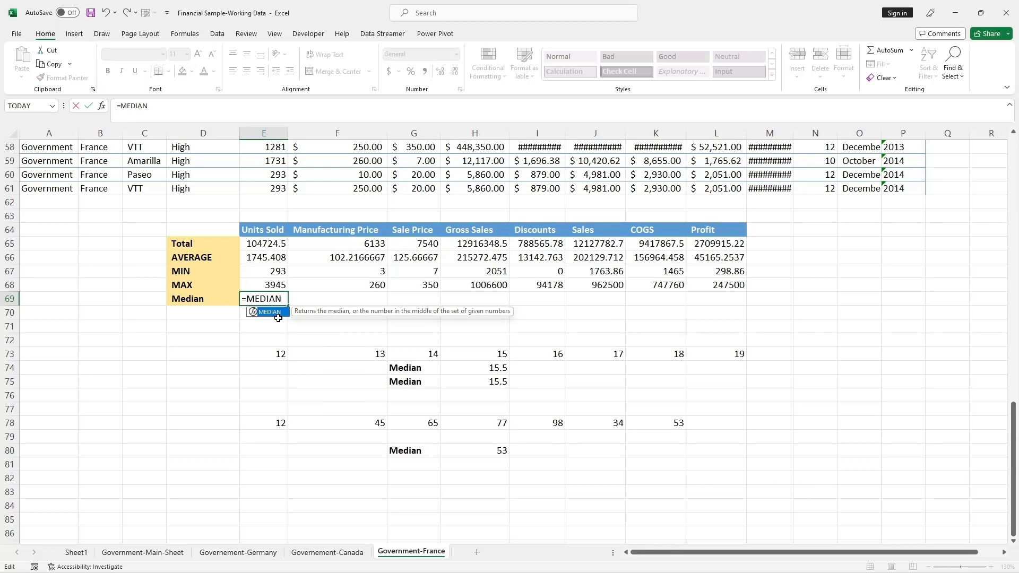
text(()
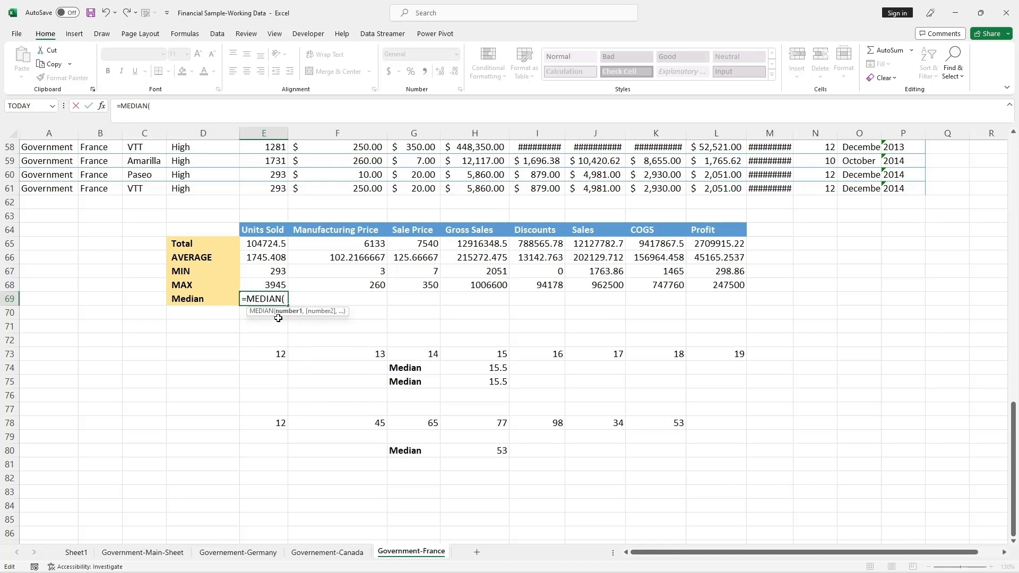
scroll(278, 318, up, 19)
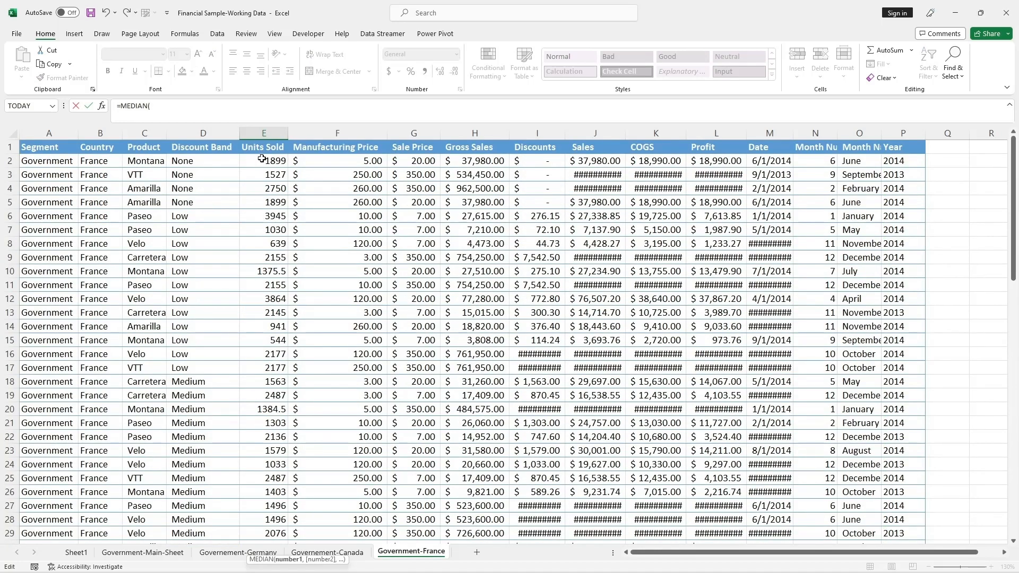
click(261, 159)
drag(288, 168, 290, 248)
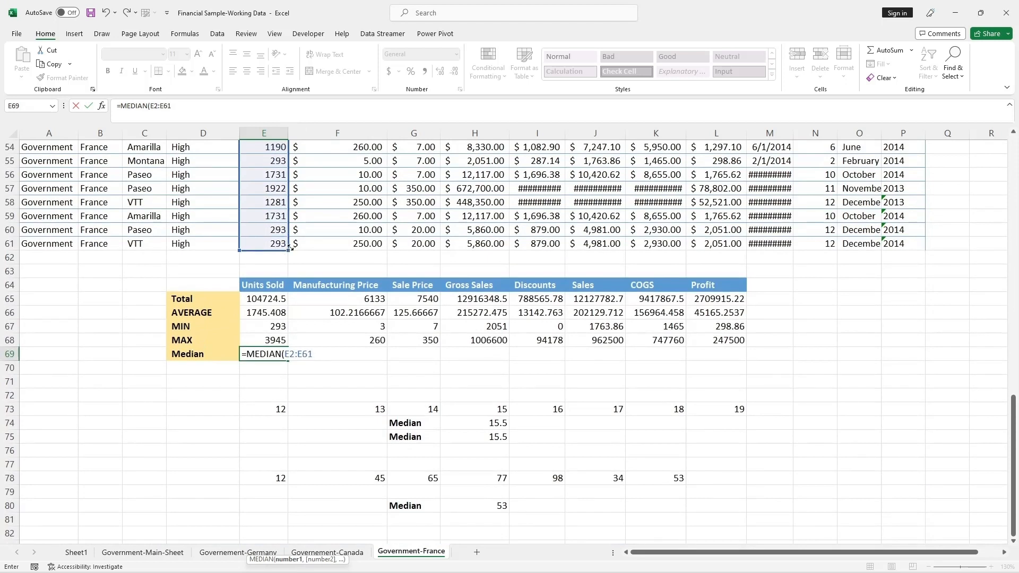
click(173, 106)
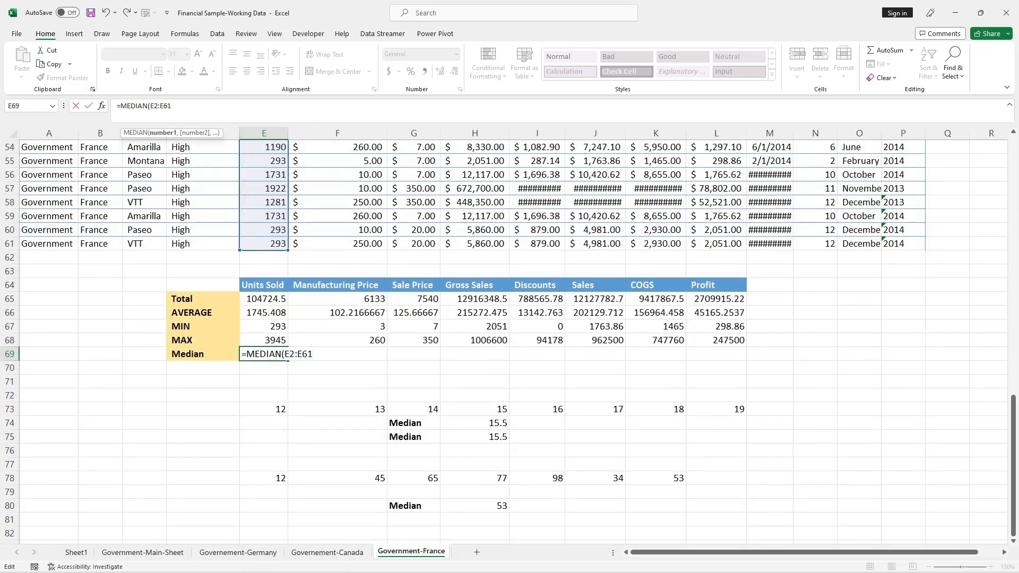
key(Return)
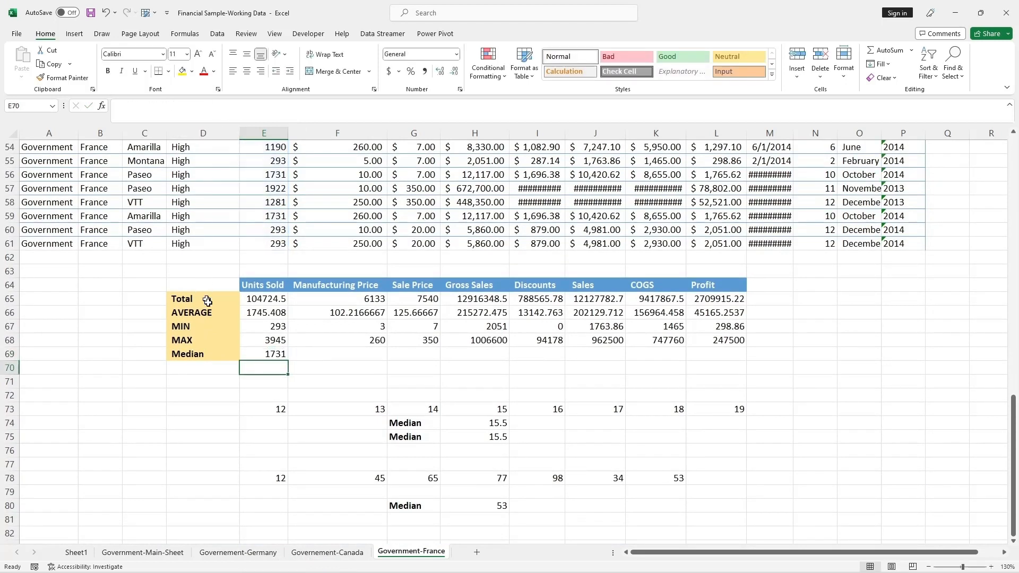
click(265, 357)
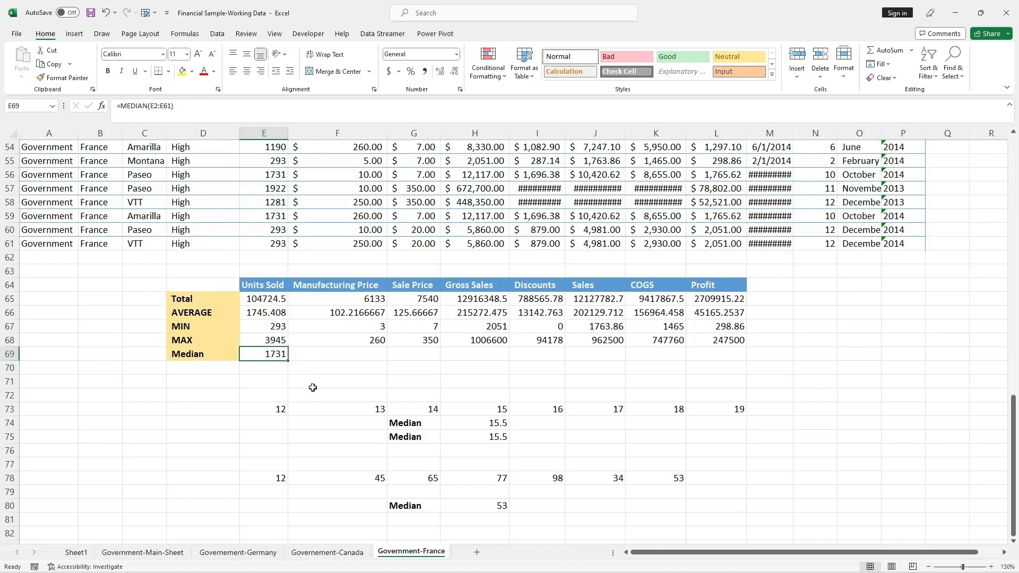
Fill the Units Sold median formula from E69 across the summary table's Median row through Profit in L69
scroll(313, 387, up, 18)
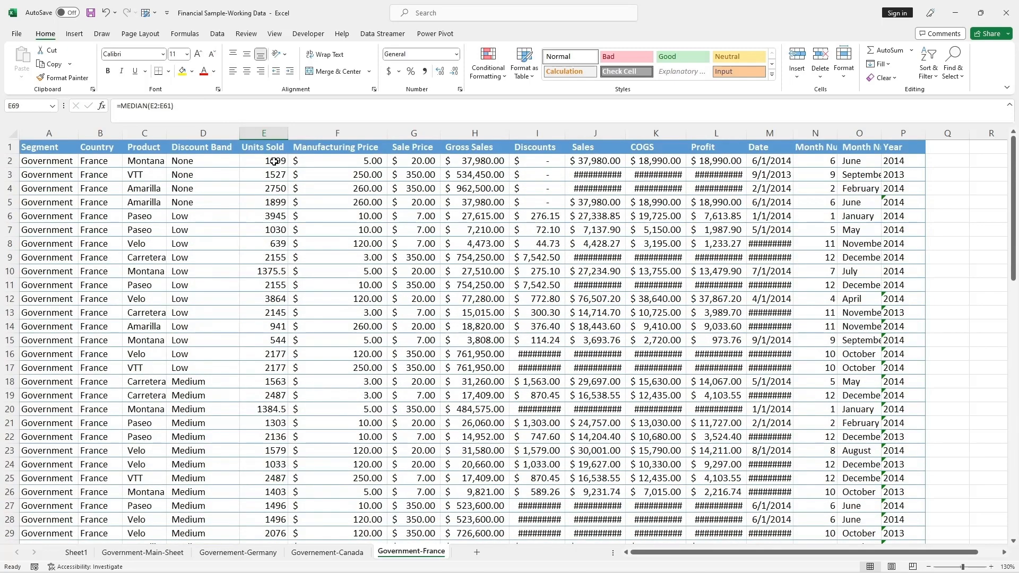
drag(272, 161, 279, 519)
scroll(330, 359, up, 11)
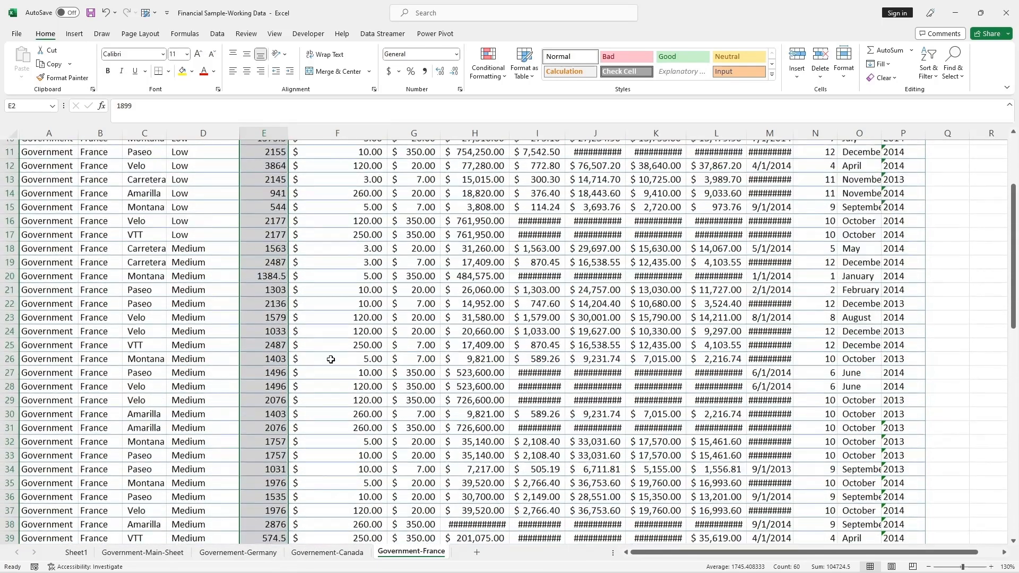
scroll(330, 360, down, 18)
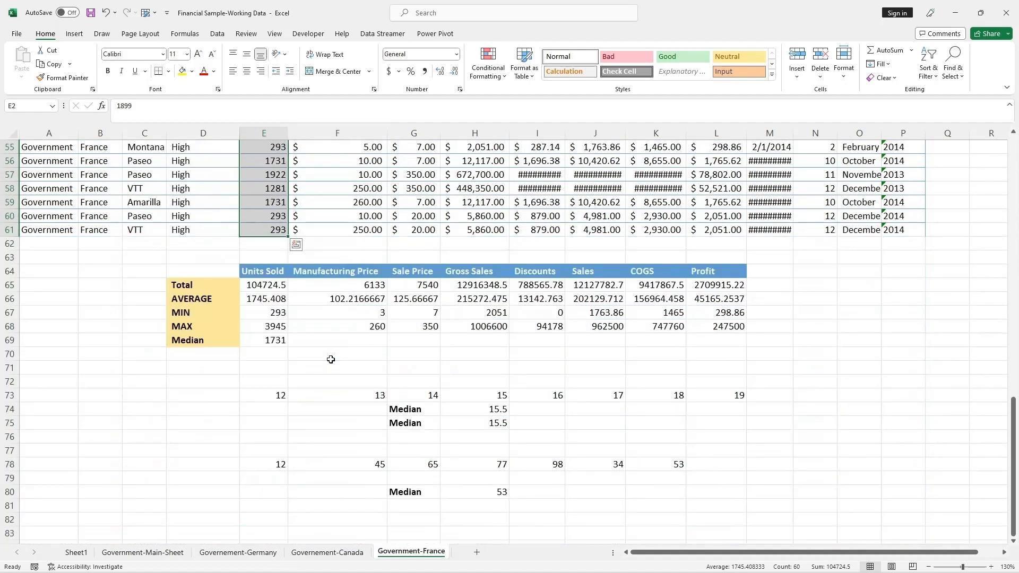
click(282, 342)
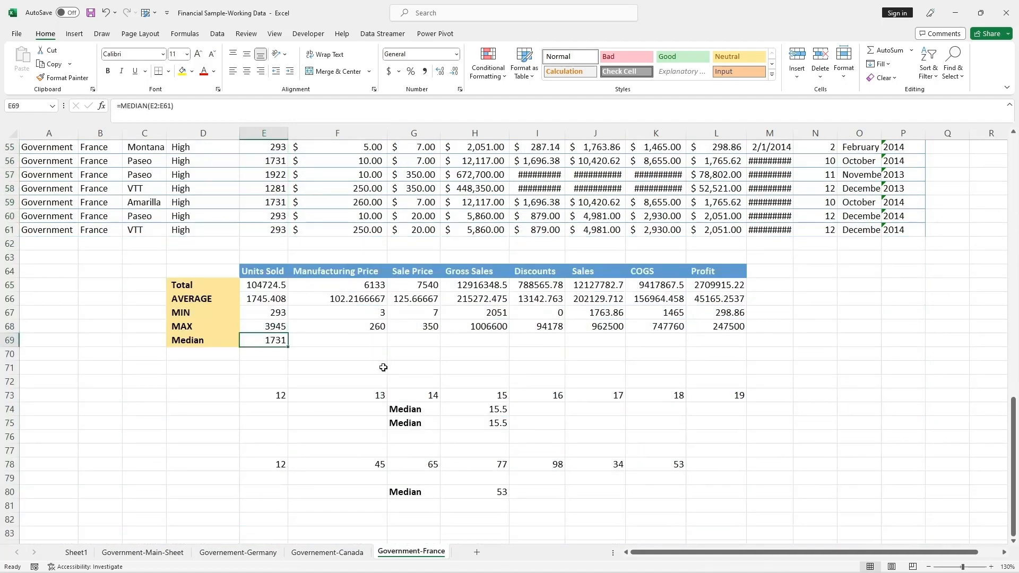
drag(289, 347, 726, 346)
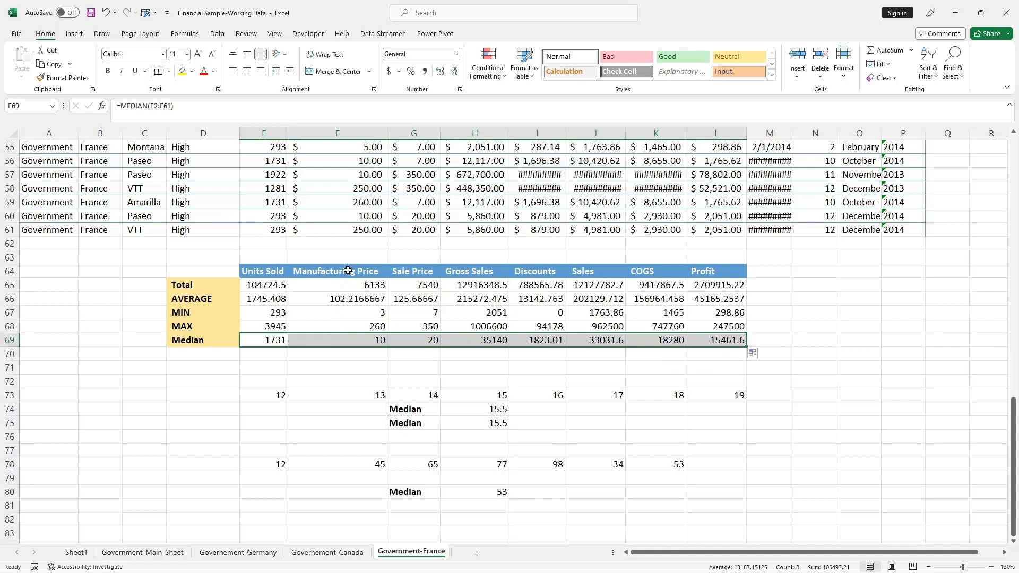
click(339, 364)
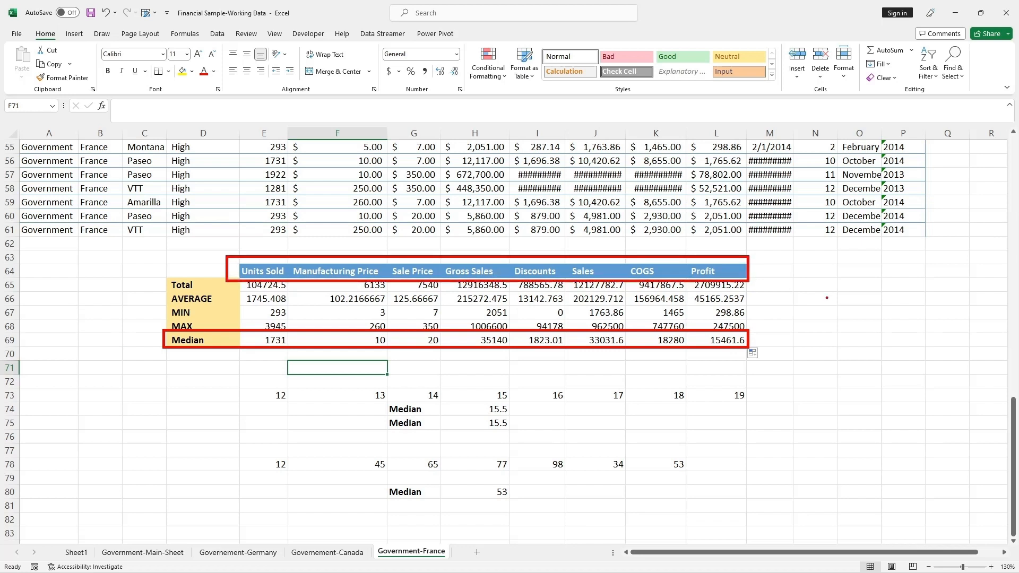
Copy the even-count number sequence from E73:L73 into row 85, starting at cell E85
scroll(278, 268, down, 3)
click(278, 270)
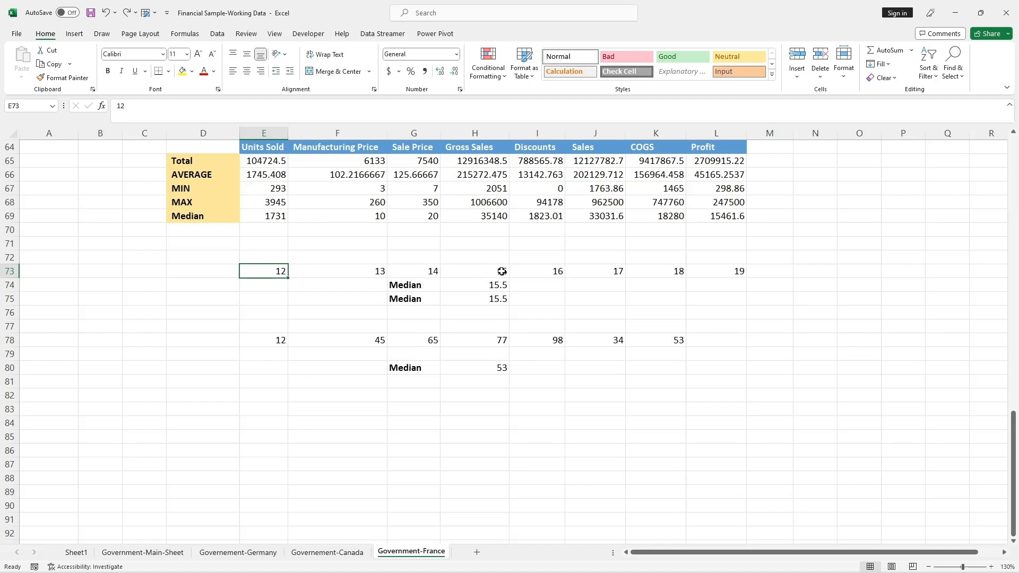
drag(495, 270, 542, 271)
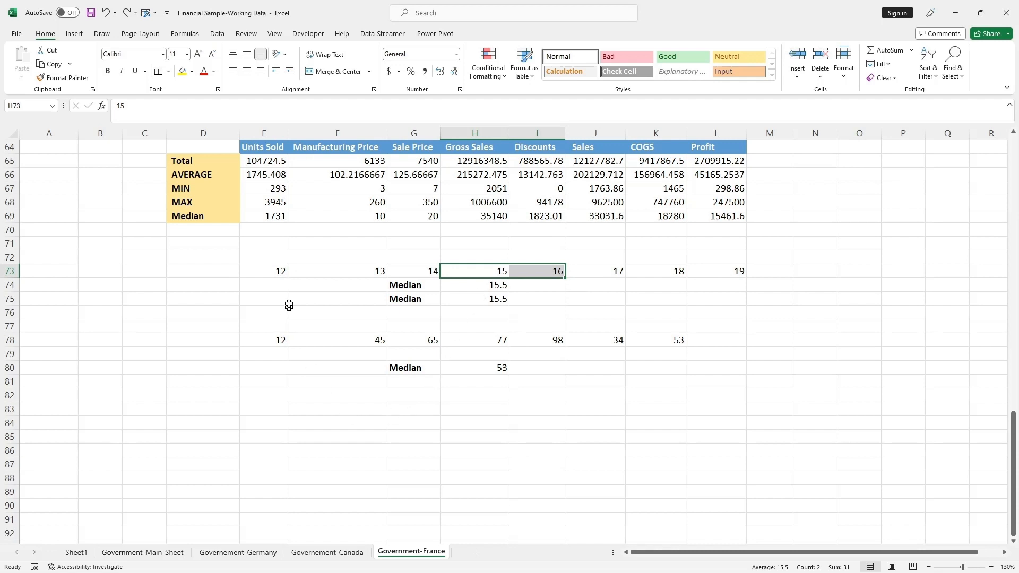
drag(280, 270, 724, 268)
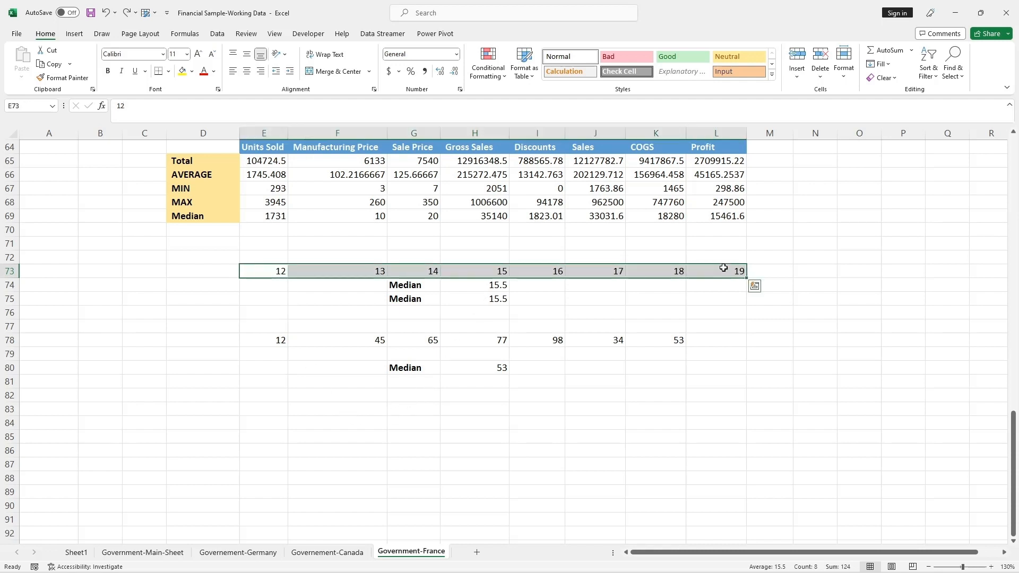
key(ctrl+c)
key(ctrl+q)
click(273, 436)
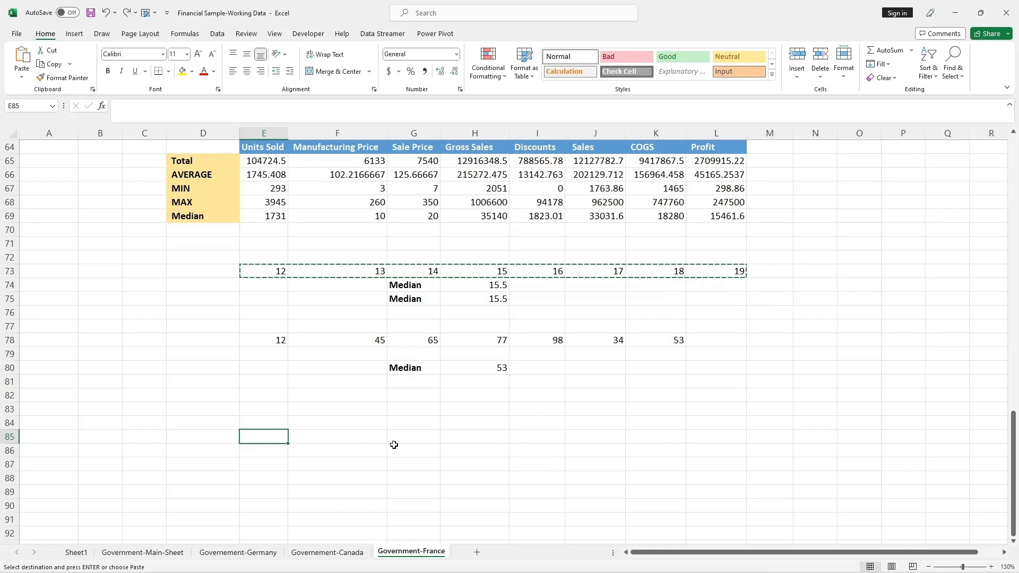
key(ctrl+v)
Swap the end values of the copied sequence by entering 19 in E85 and 12 in L85
click(273, 441)
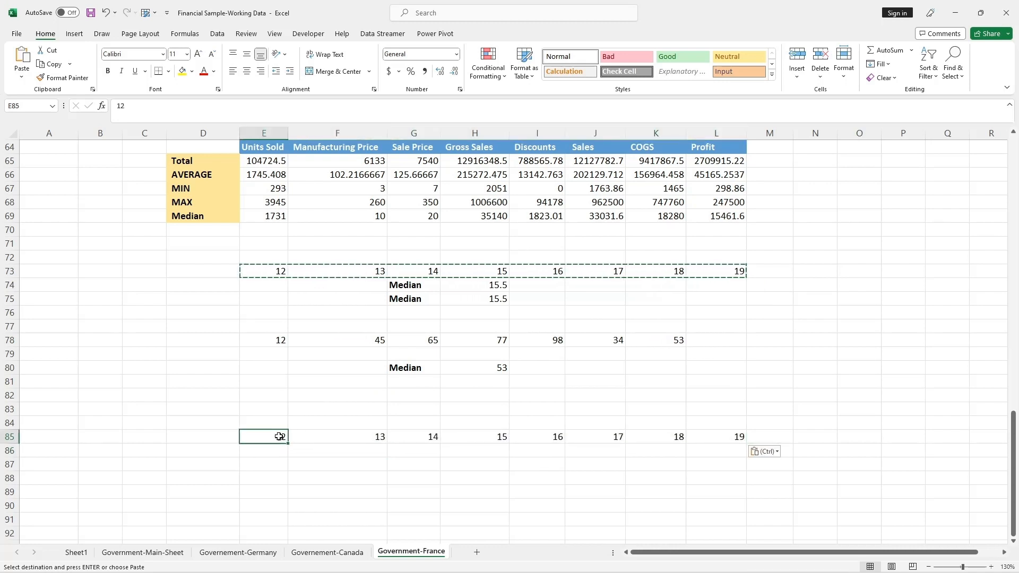
text(19)
click(317, 463)
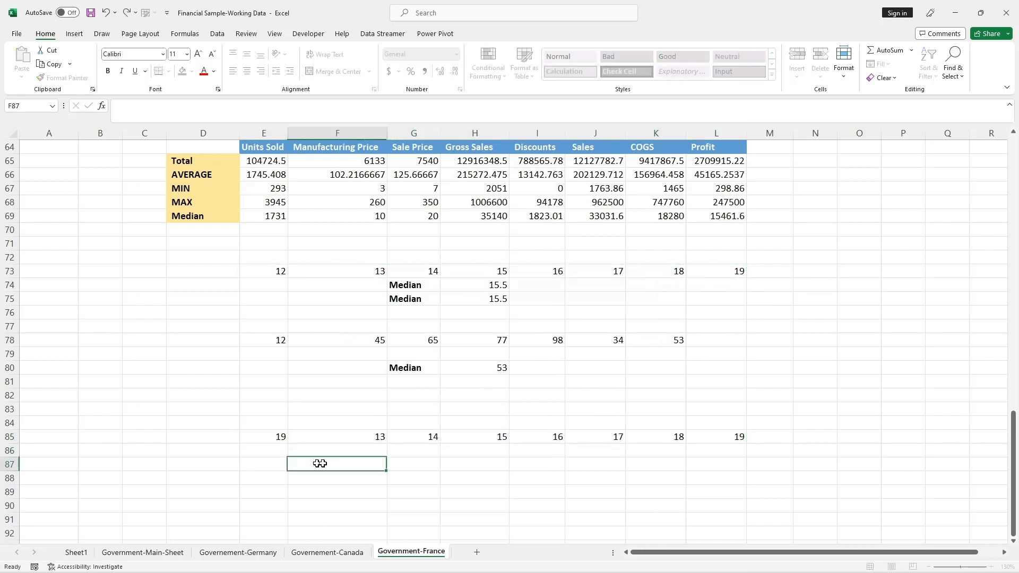
click(734, 439)
text(12)
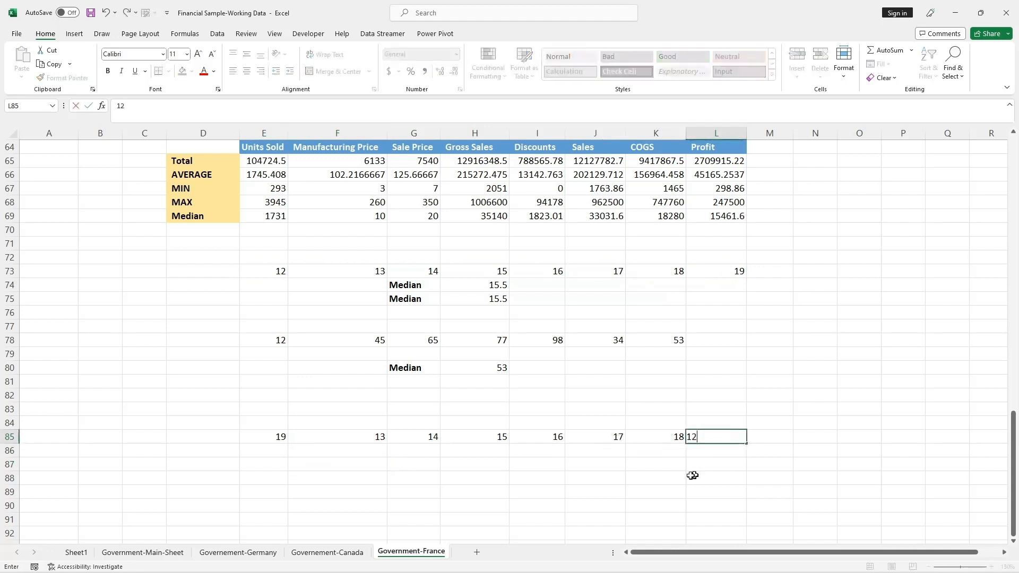
click(677, 478)
Continue shuffling the copied sequence by entering 16 in H85 and 18 in F85
click(498, 439)
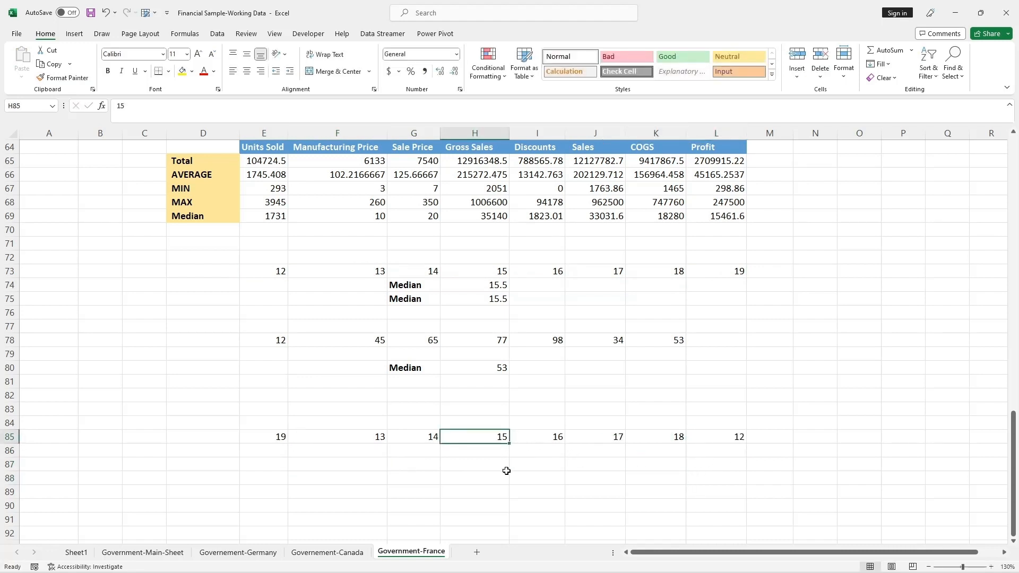
text(1)
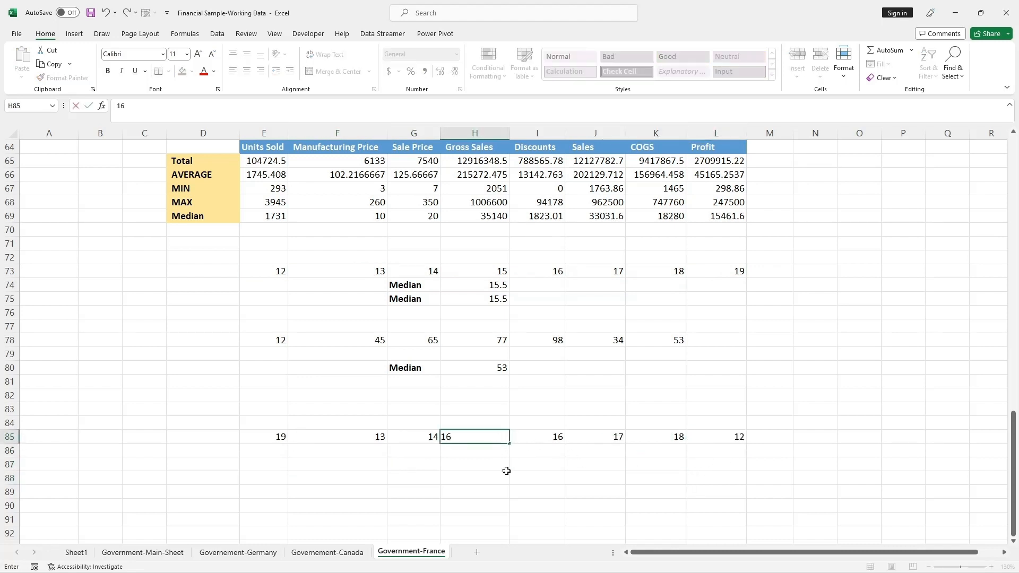
text(6)
click(506, 471)
click(380, 437)
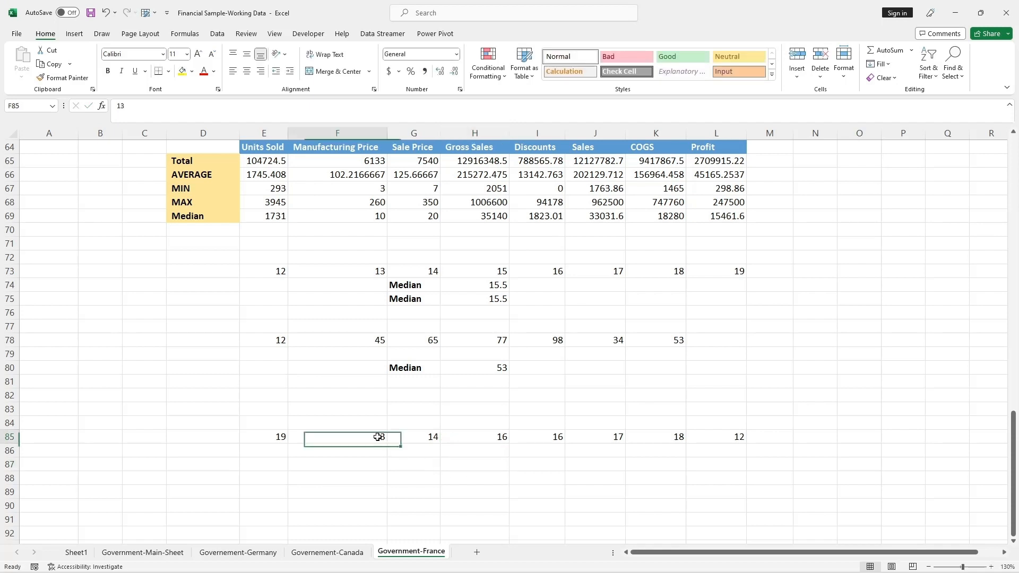
text(18)
click(402, 478)
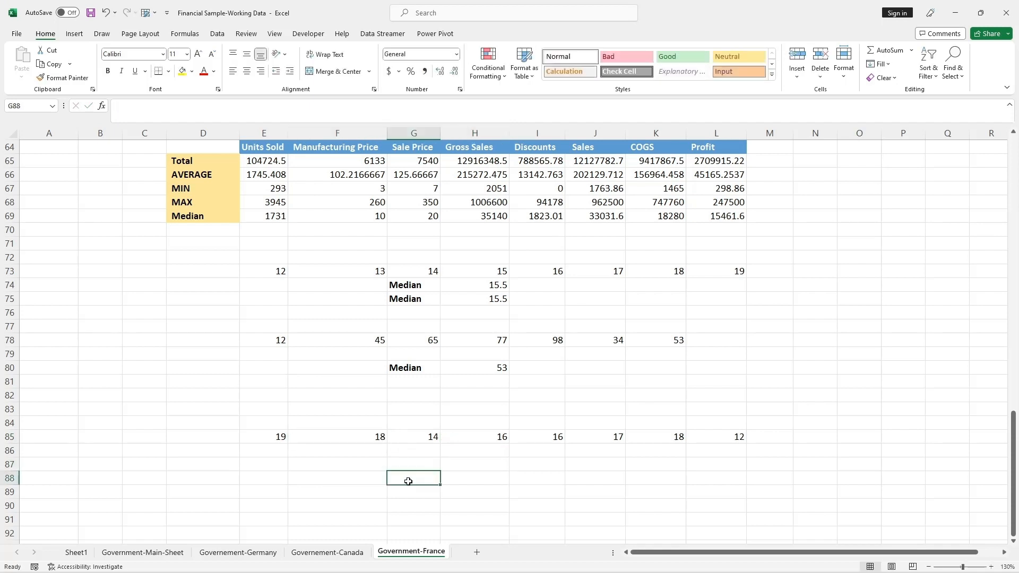
Complete the shuffled sequence by entering 13 in K85 and 15 in I85
click(673, 437)
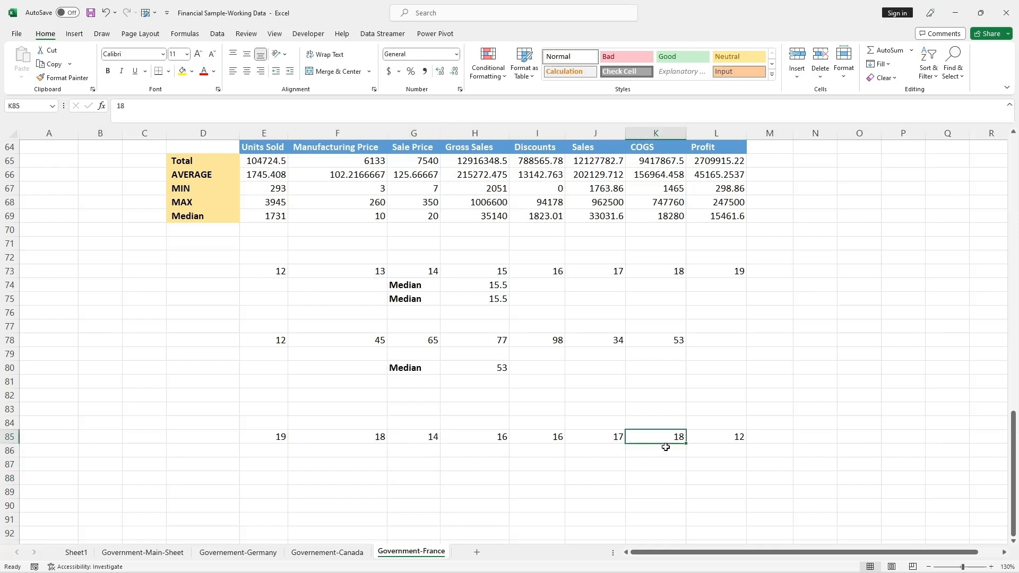
text(13)
click(610, 477)
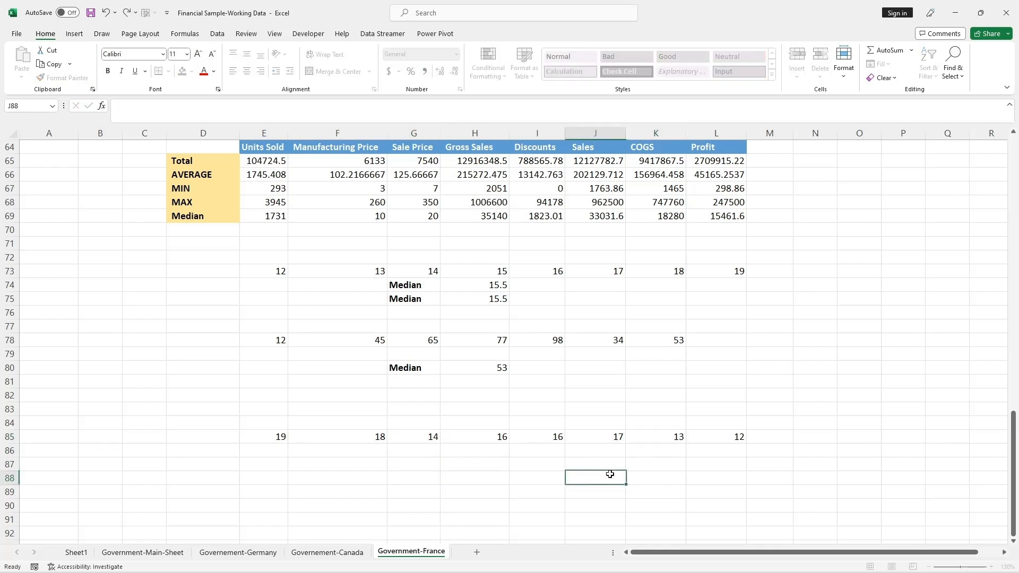
click(539, 439)
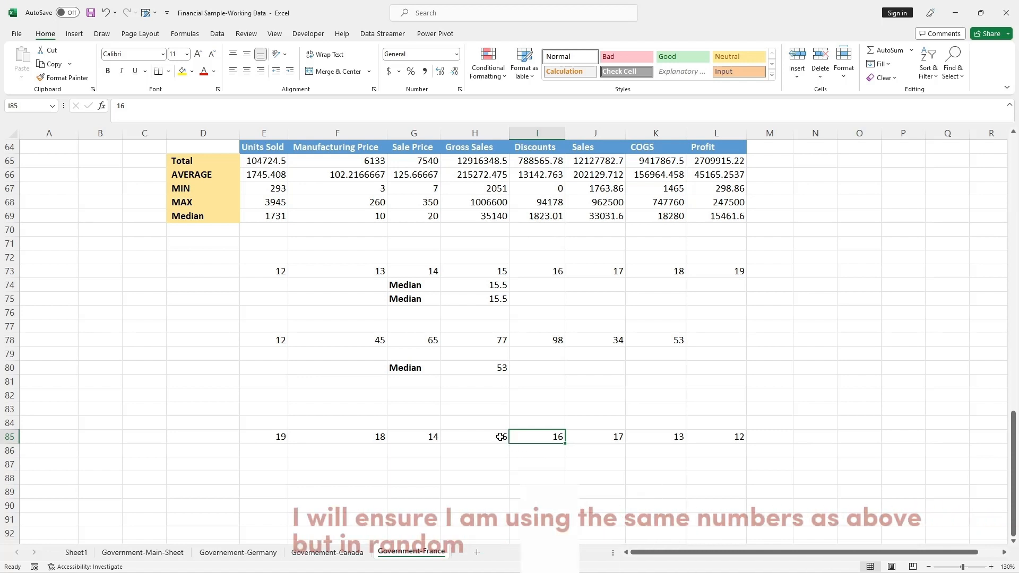
text(15)
click(524, 488)
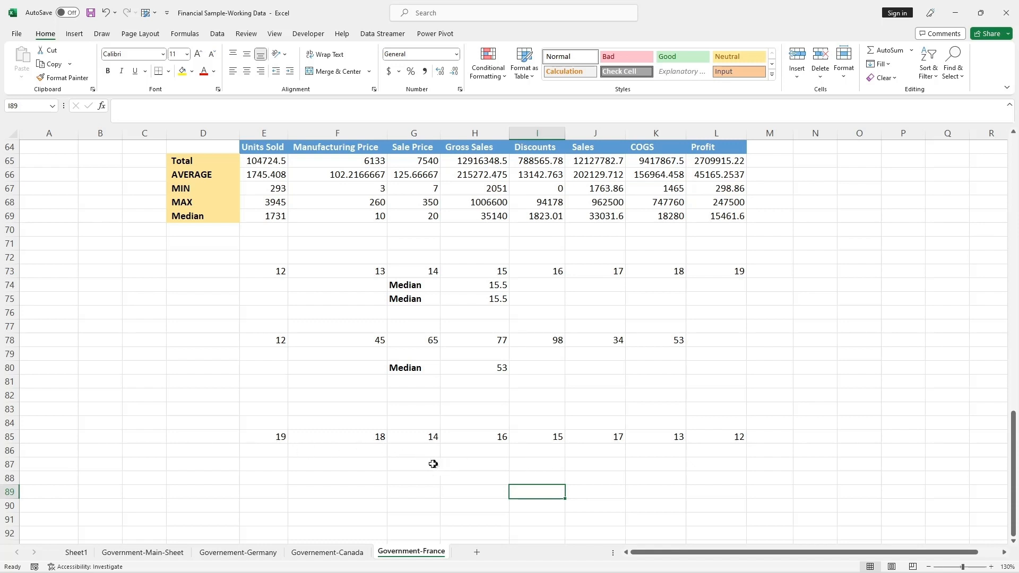
Calculate the median of the shuffled sequence in cell G86 with =MEDIAN(E85:L85) and check the formula
double_click(413, 450)
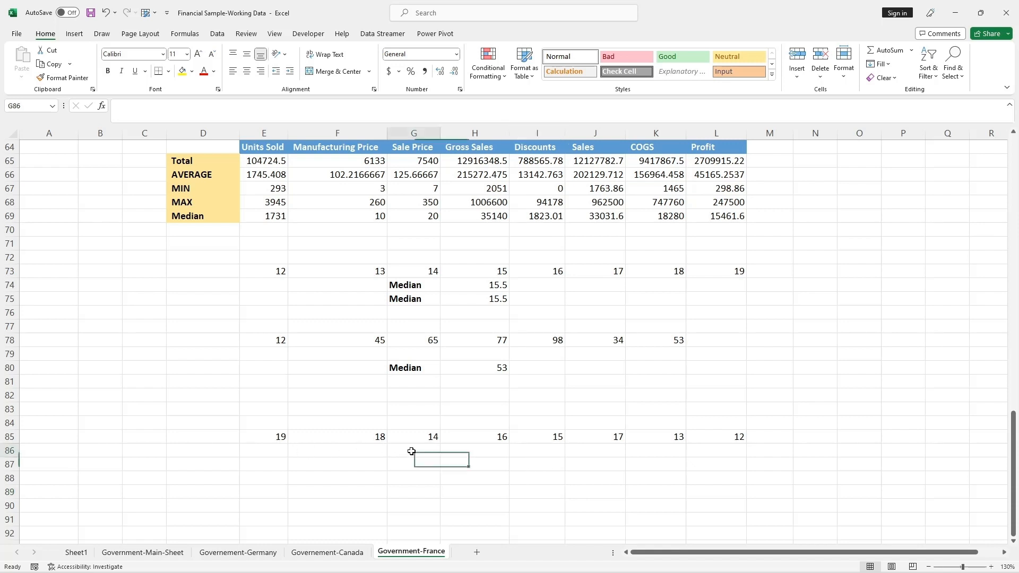
text(=M)
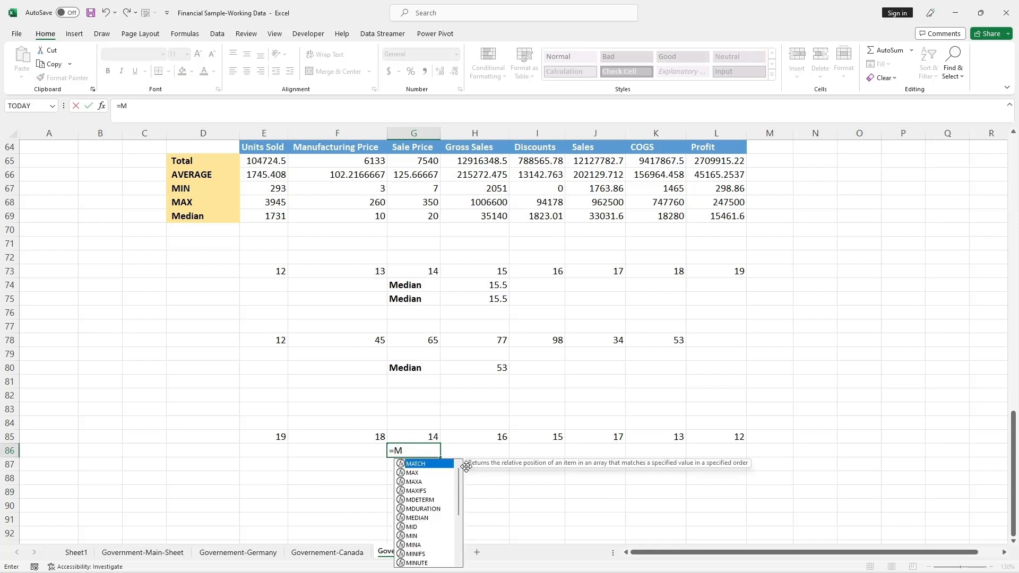
text(EDIAN)
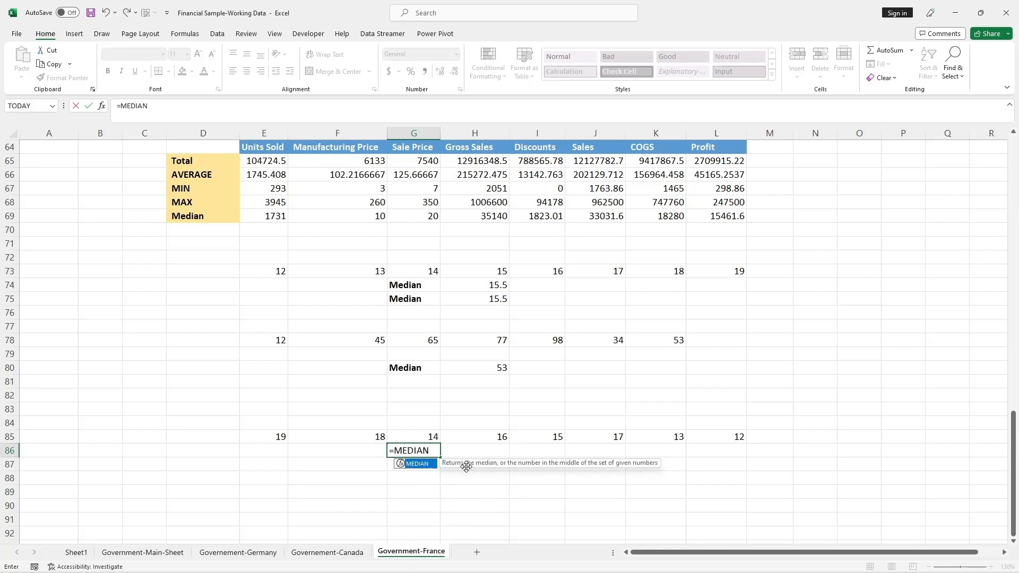
text(()
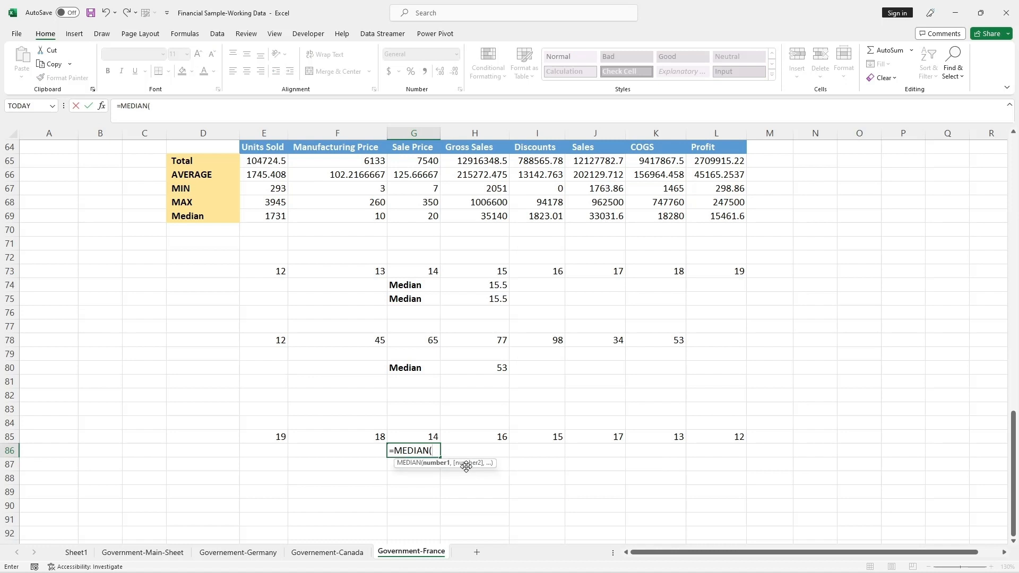
click(286, 440)
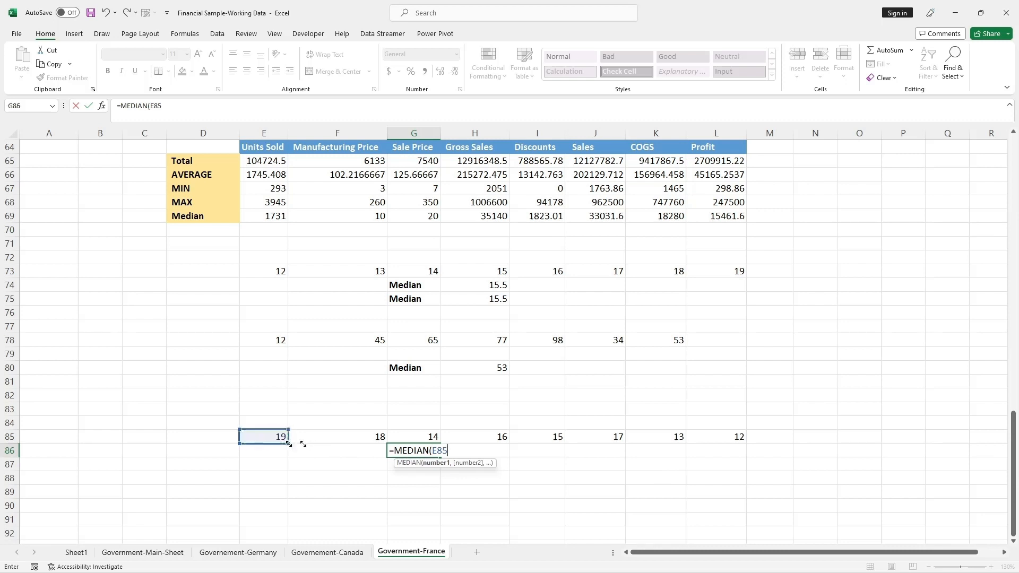
drag(303, 444, 751, 444)
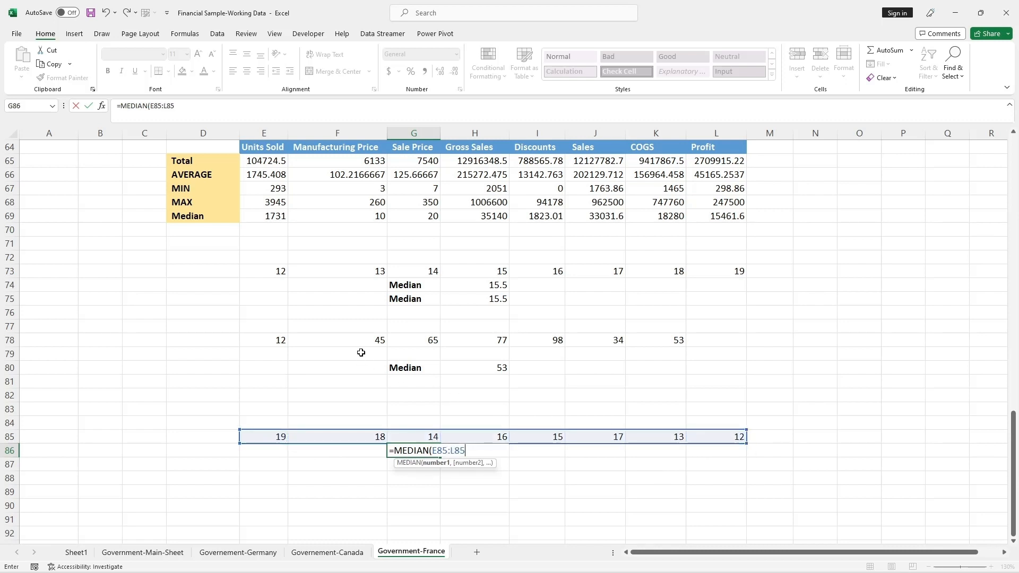
click(181, 108)
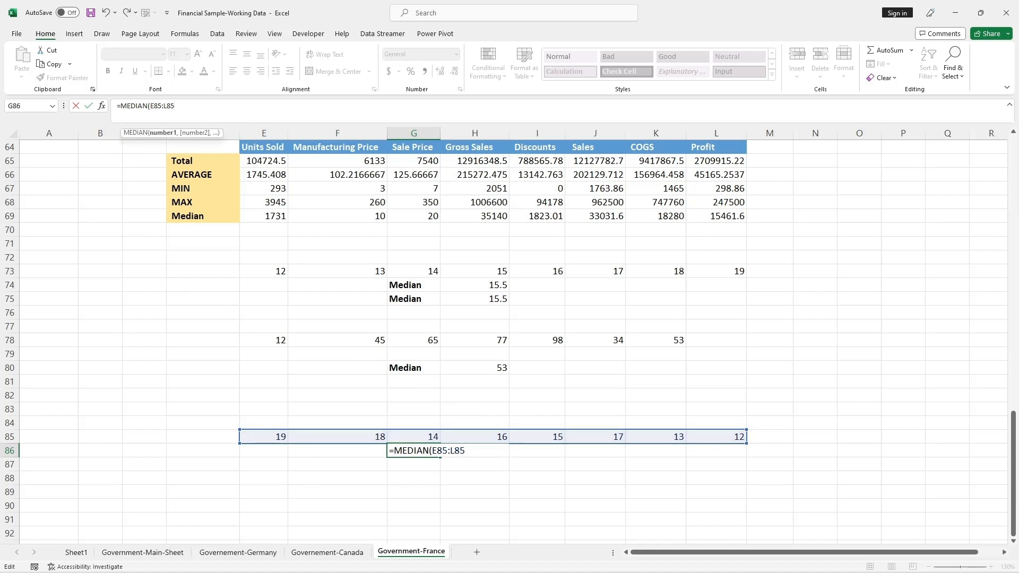
text())
key(Return)
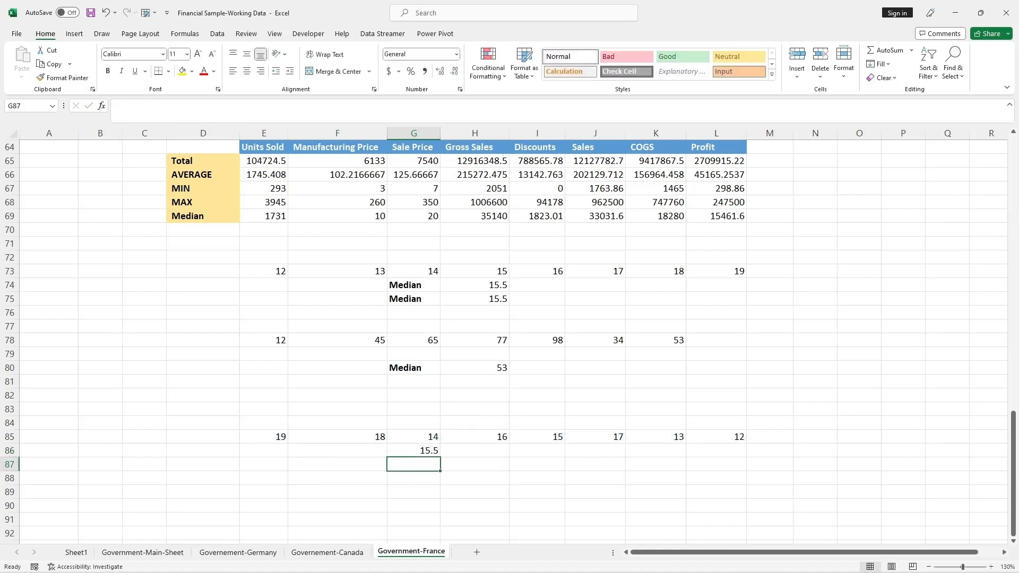
click(420, 450)
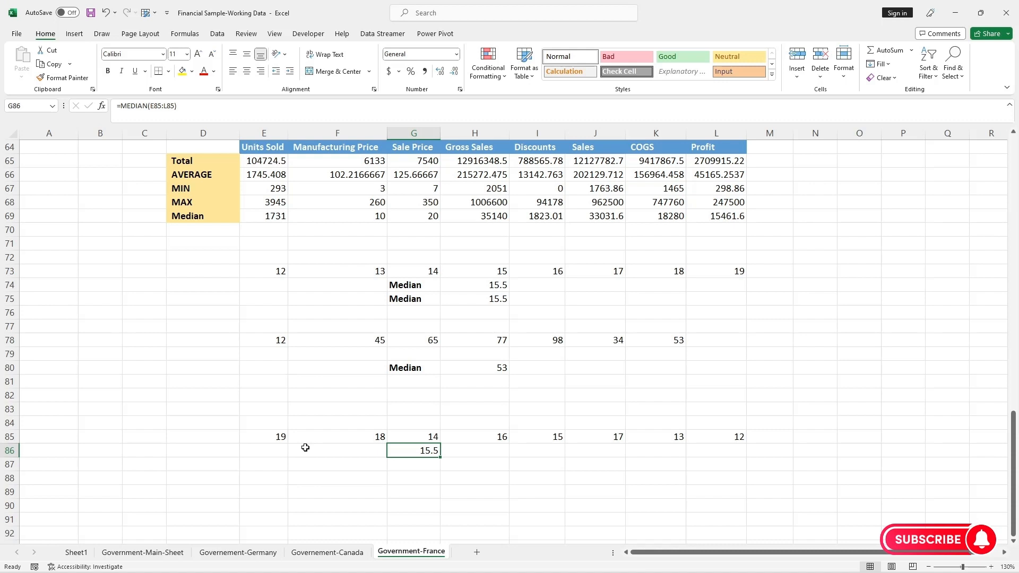
scroll(305, 448, down, 1)
scroll(305, 447, down, 1)
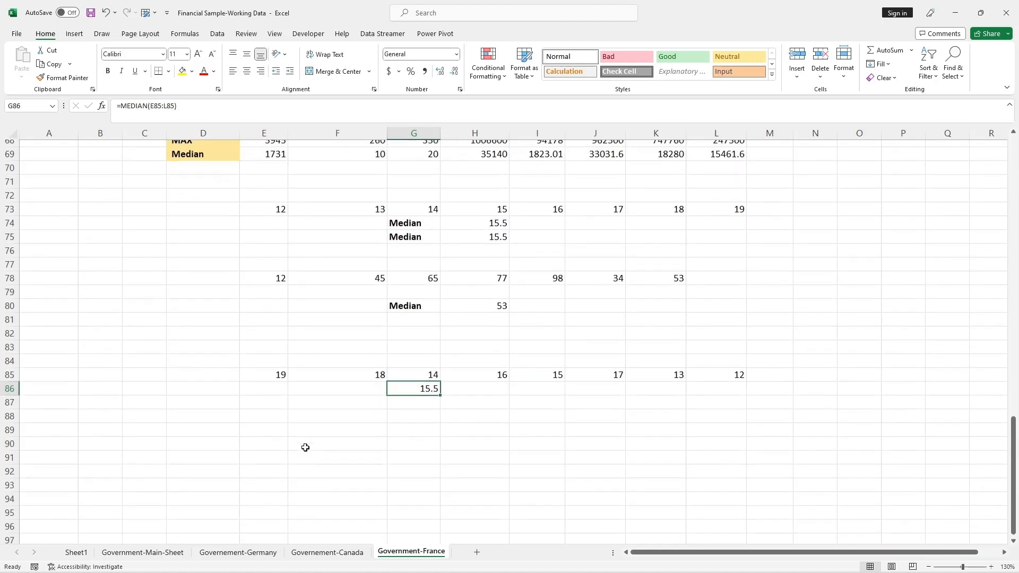